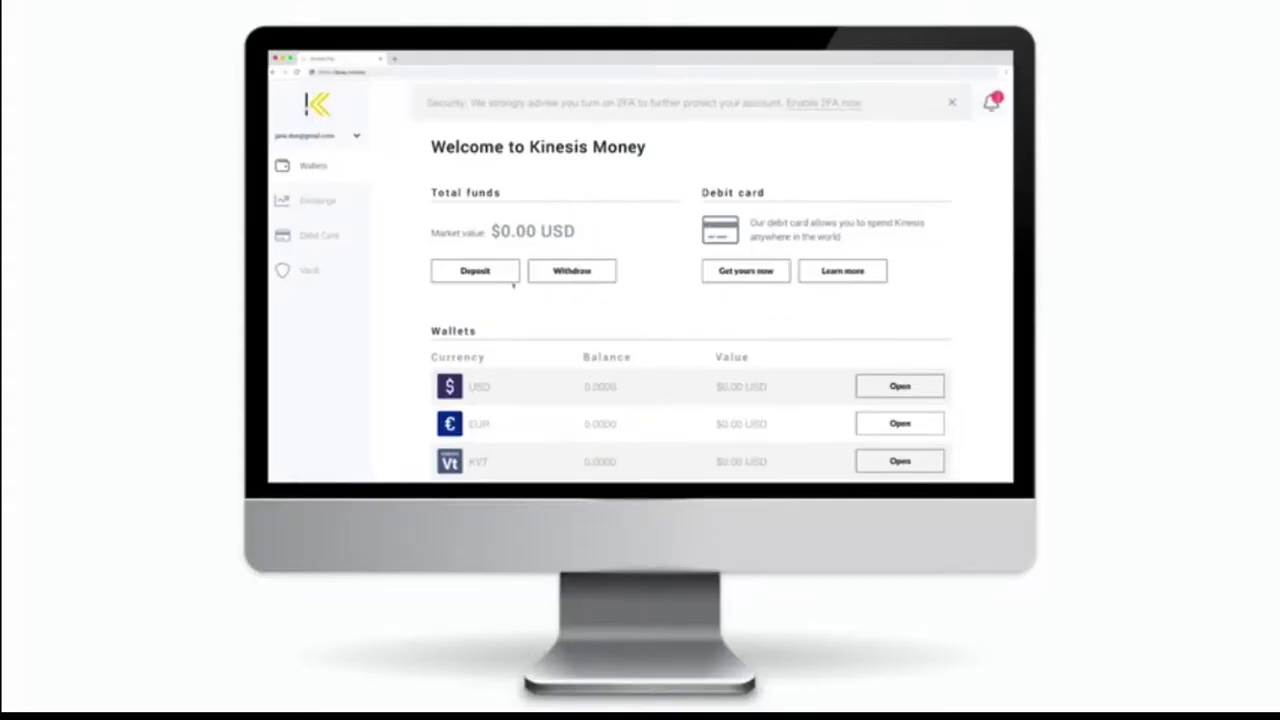
- Open the deposit page for the account funds and choose KAU as the currency
{"action": "left_click", "coordinate": [512, 281]}
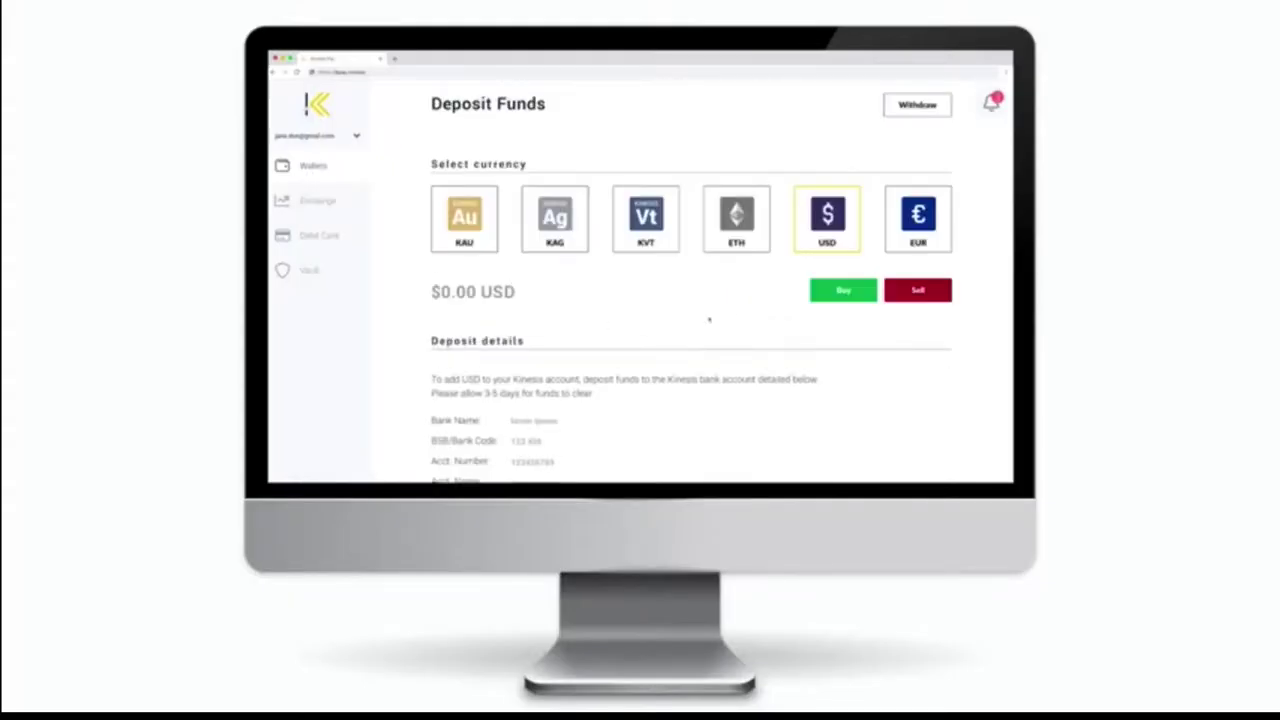
{"action": "left_click", "coordinate": [488, 234]}
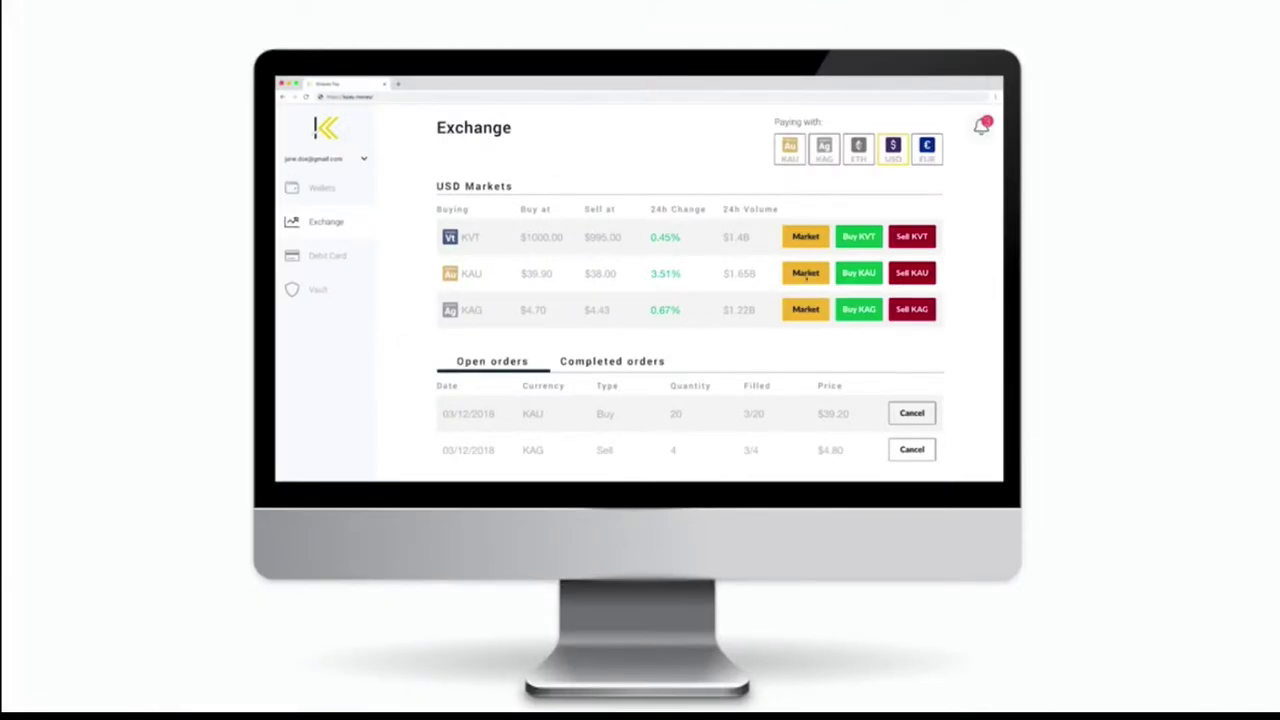
- Open the KAU/USD market and buy 1.00000 KAU with the USD wallet, depositing to the KAU wallet
{"action": "left_click", "coordinate": [806, 274]}
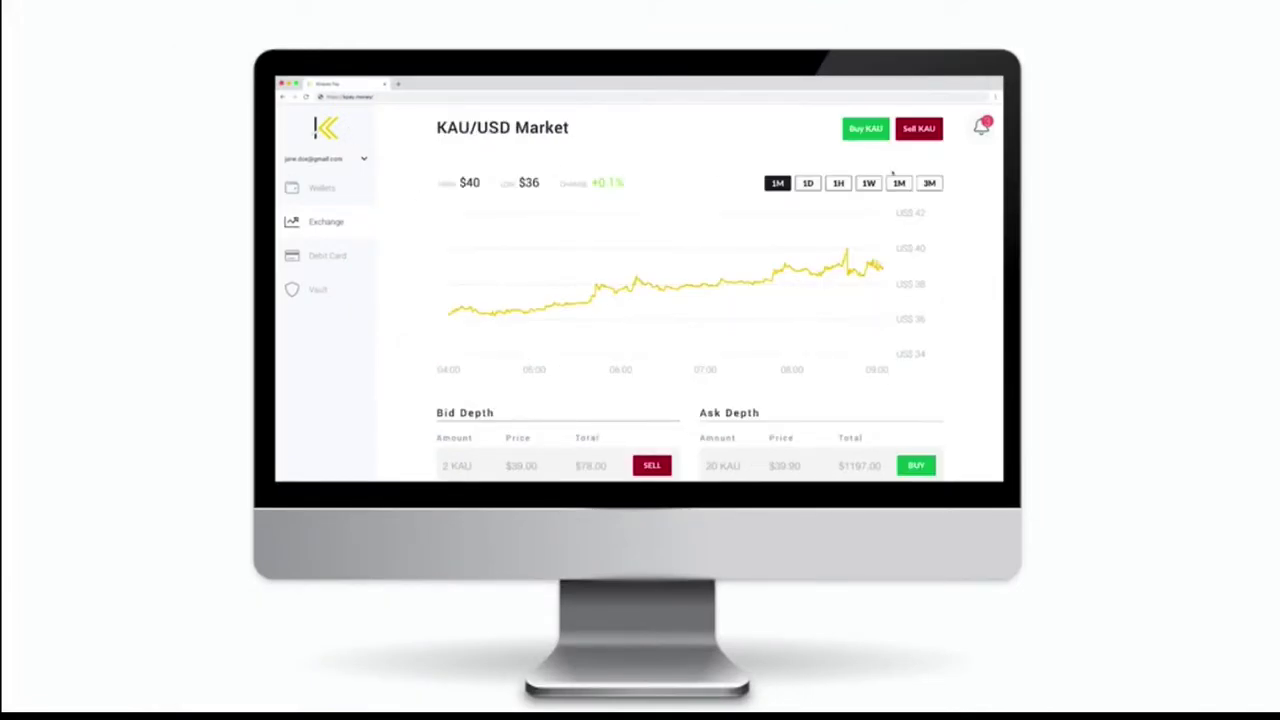
{"action": "left_click", "coordinate": [866, 129]}
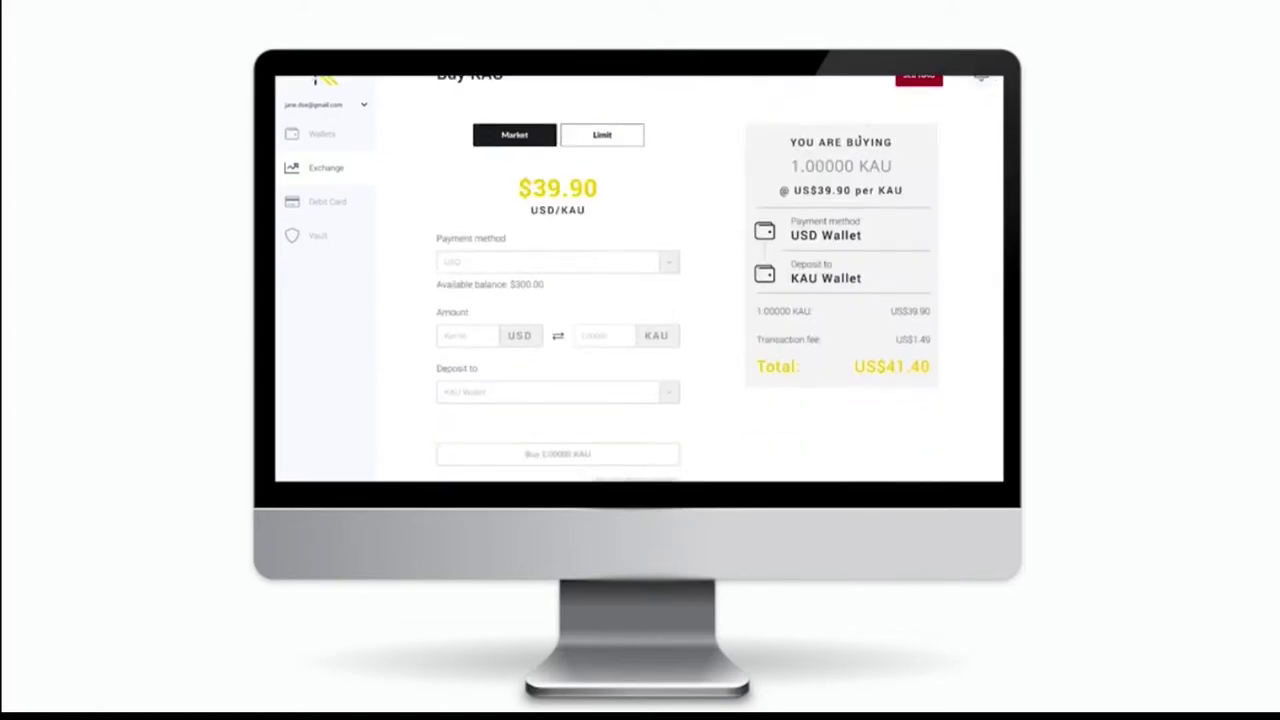
{"action": "left_click", "coordinate": [651, 458]}
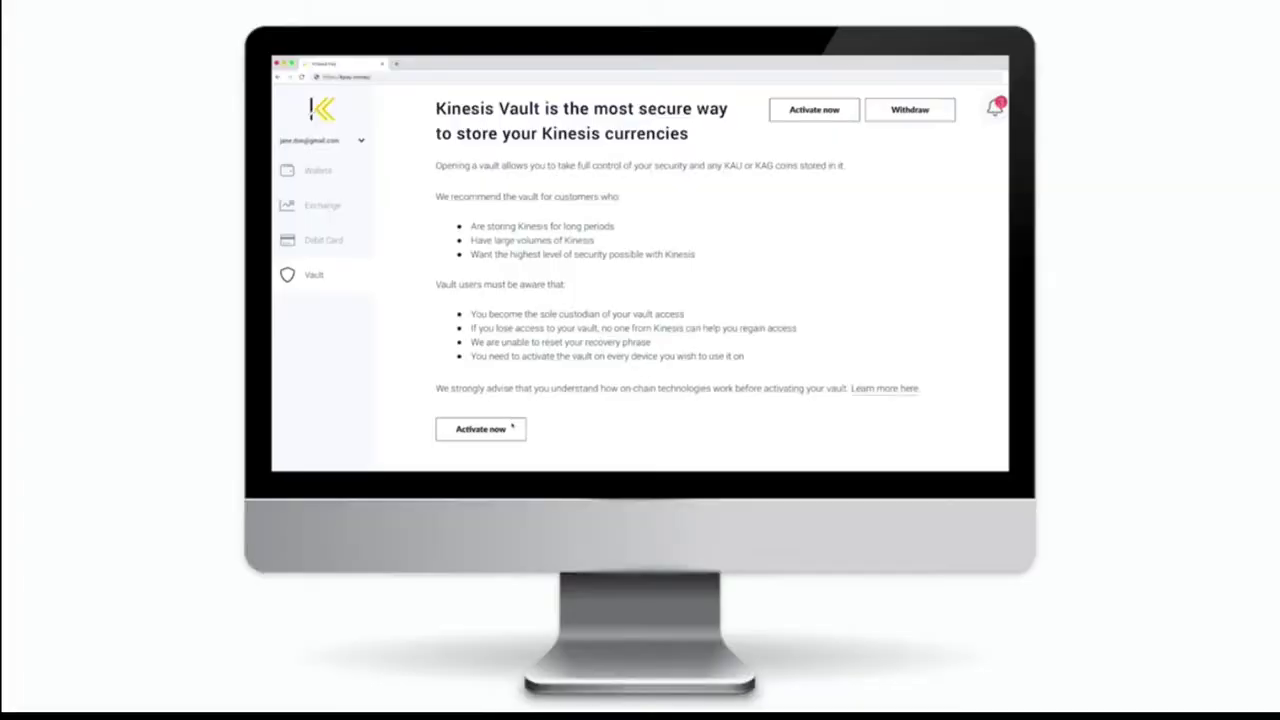
- Start the activation of the Kinesis Vault
{"action": "left_click", "coordinate": [511, 427]}
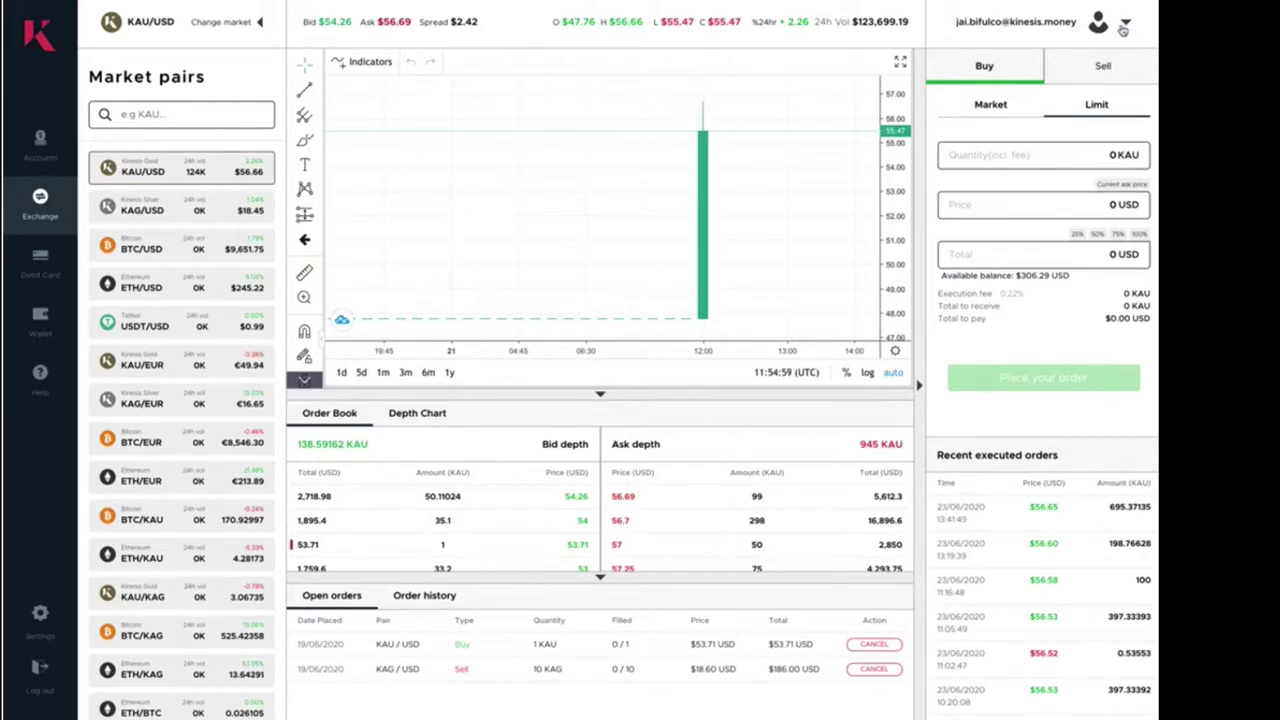
- Look through the account menu options and close it, and collapse and restore the market pairs list
{"action": "left_click", "coordinate": [1122, 30]}
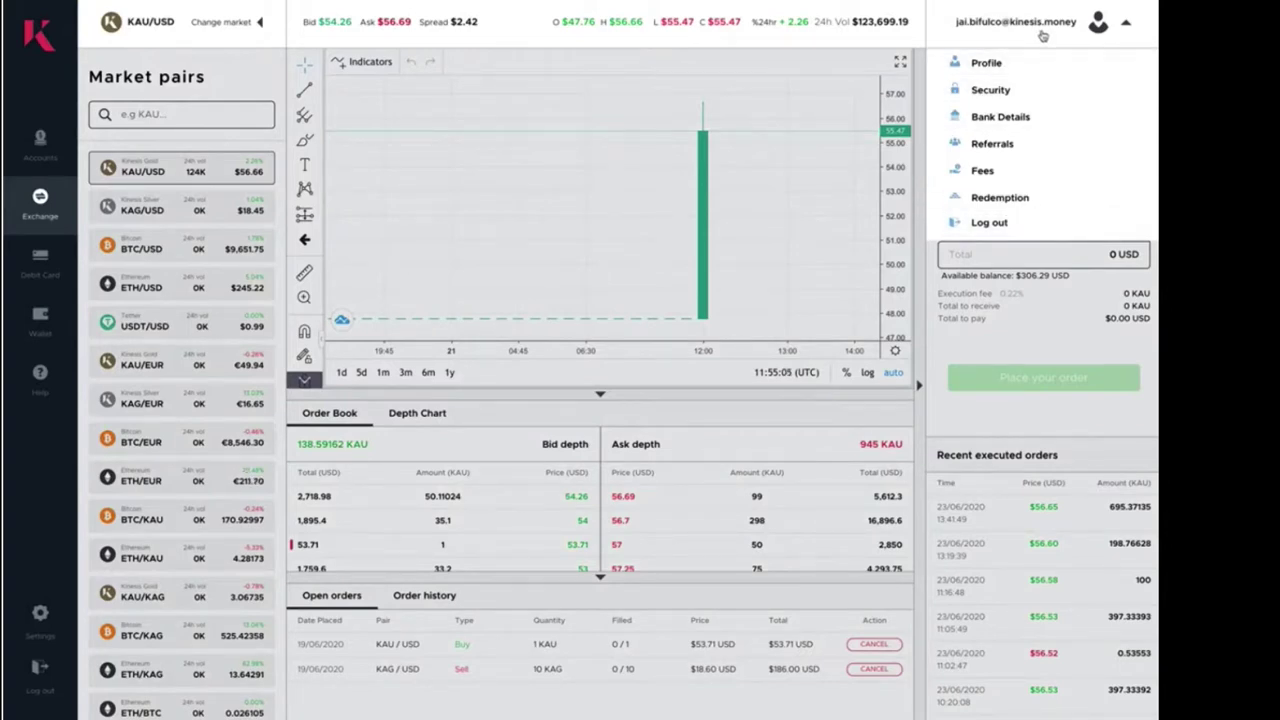
{"action": "left_click", "coordinate": [1042, 36]}
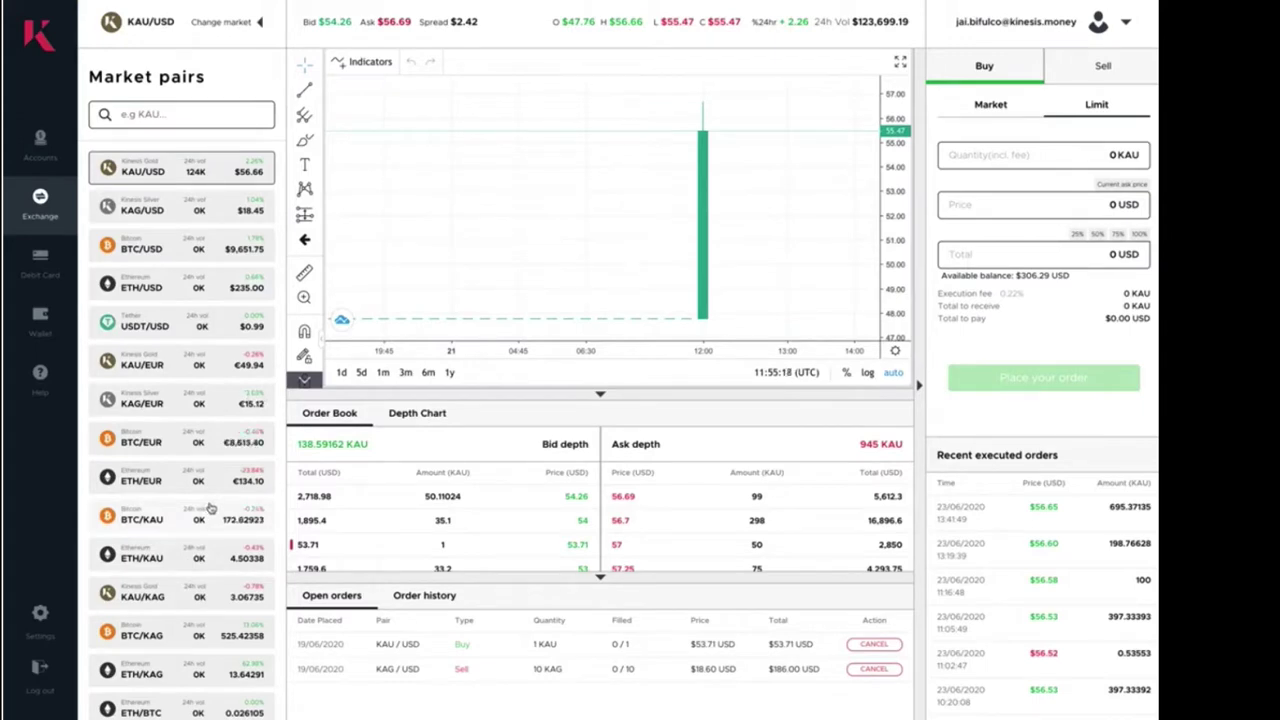
{"action": "left_click", "coordinate": [214, 34]}
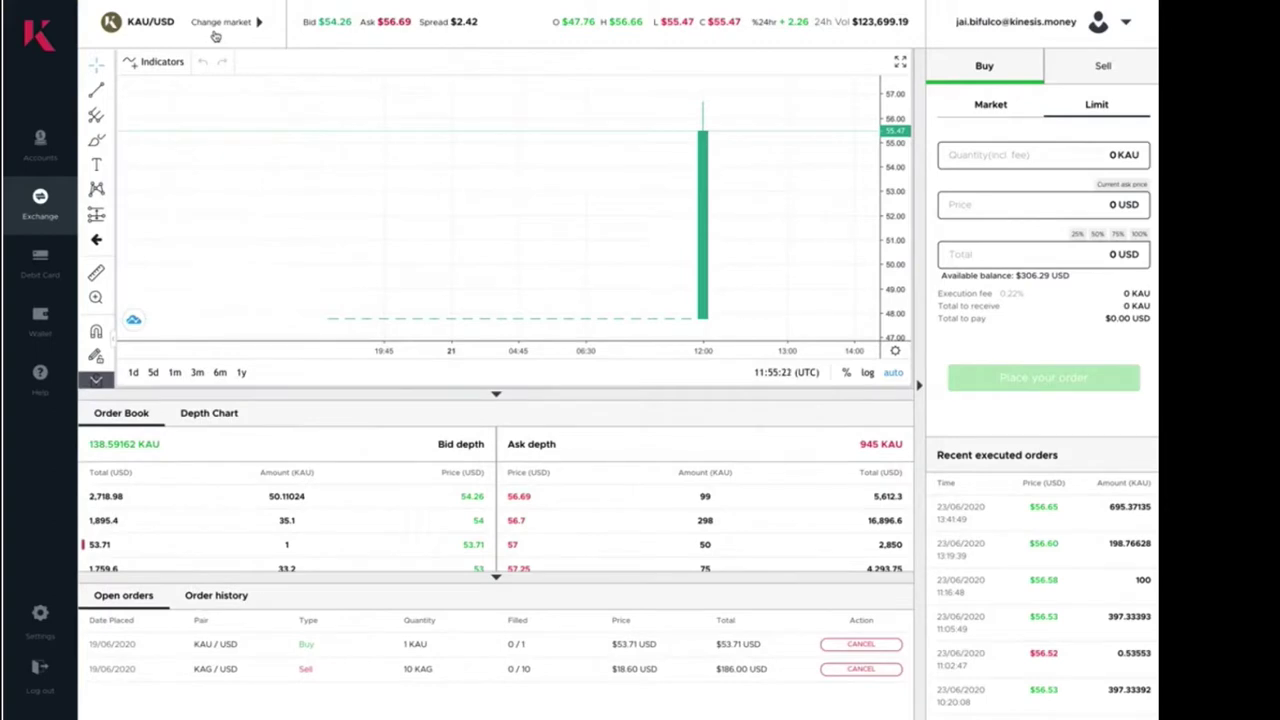
{"action": "left_click", "coordinate": [214, 34]}
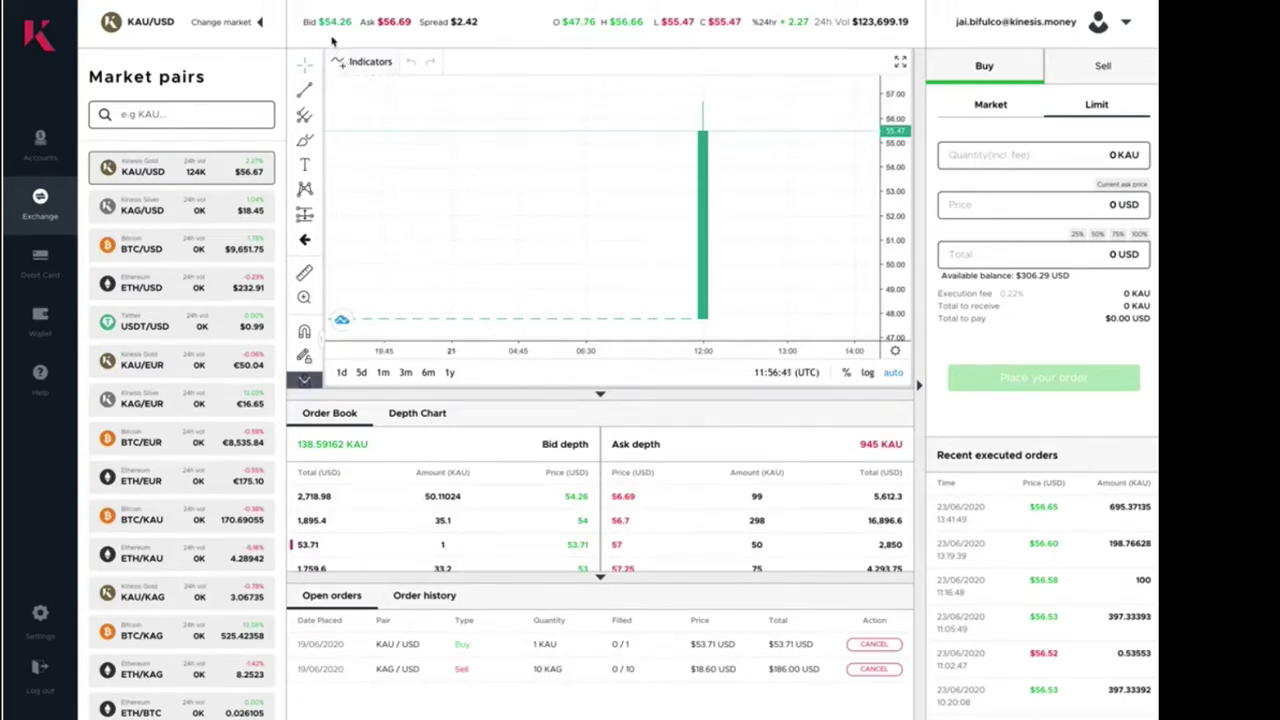
- View the KAU/USD depth chart and return to the order book
{"action": "left_click", "coordinate": [415, 419]}
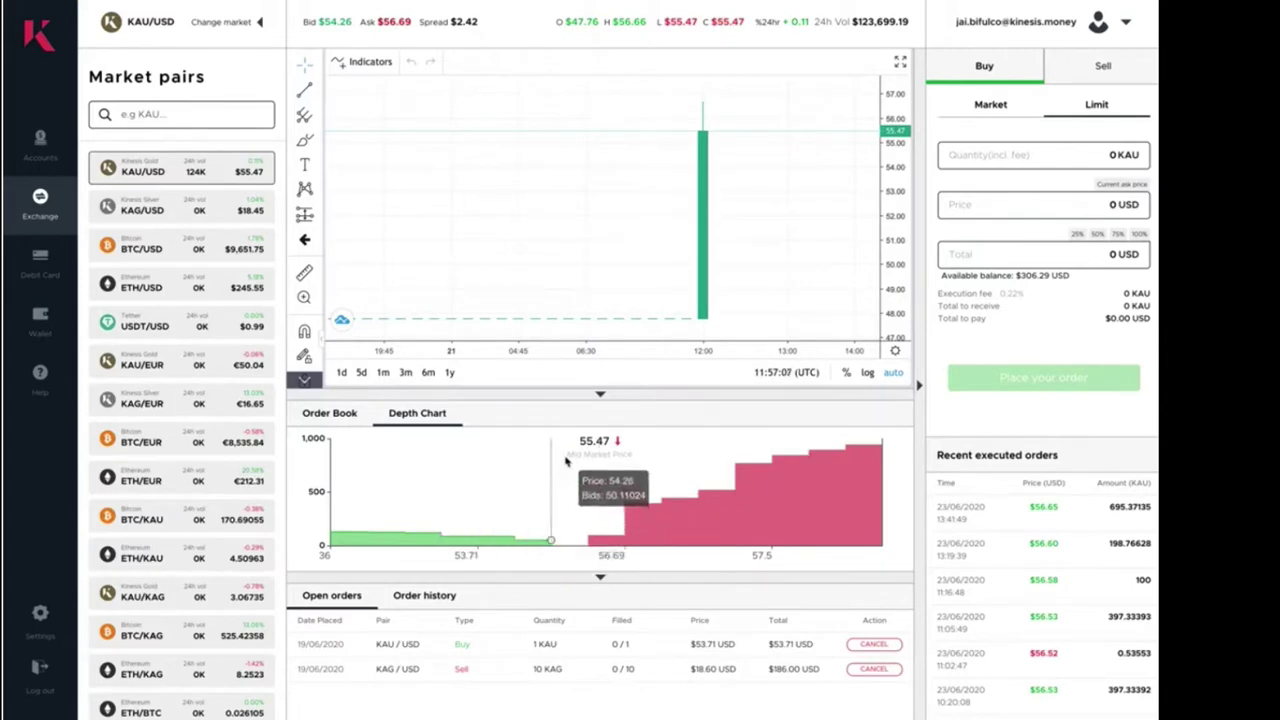
{"action": "left_click", "coordinate": [336, 419]}
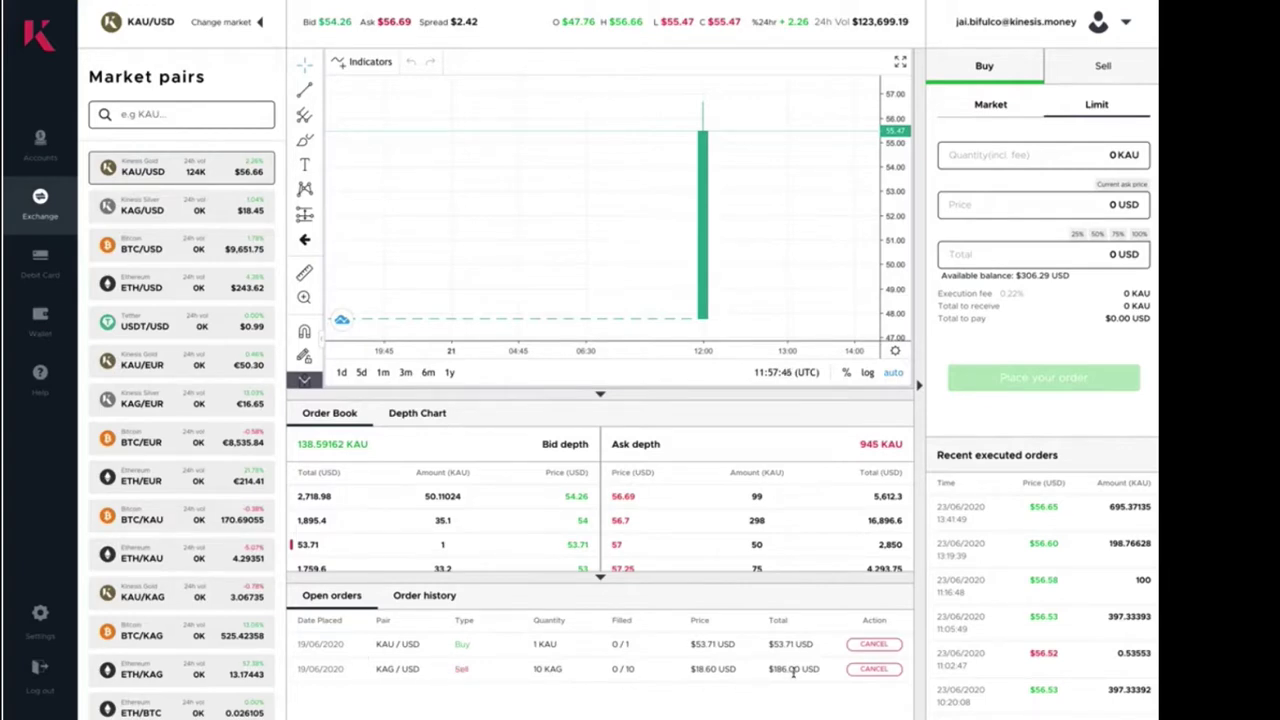
- Expand the filled KAG/USD sell order of 18/06/2020 in the order history and read its trade confirmation report
{"action": "left_click", "coordinate": [424, 596]}
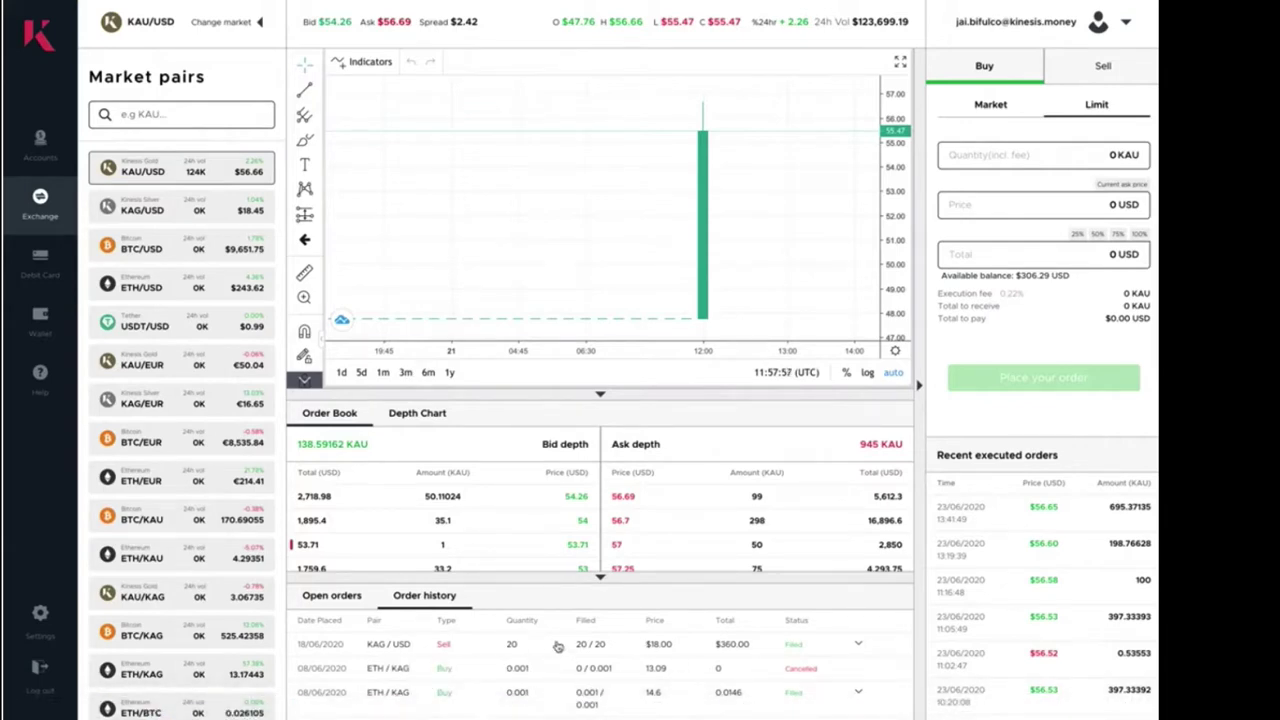
{"action": "left_click", "coordinate": [859, 648]}
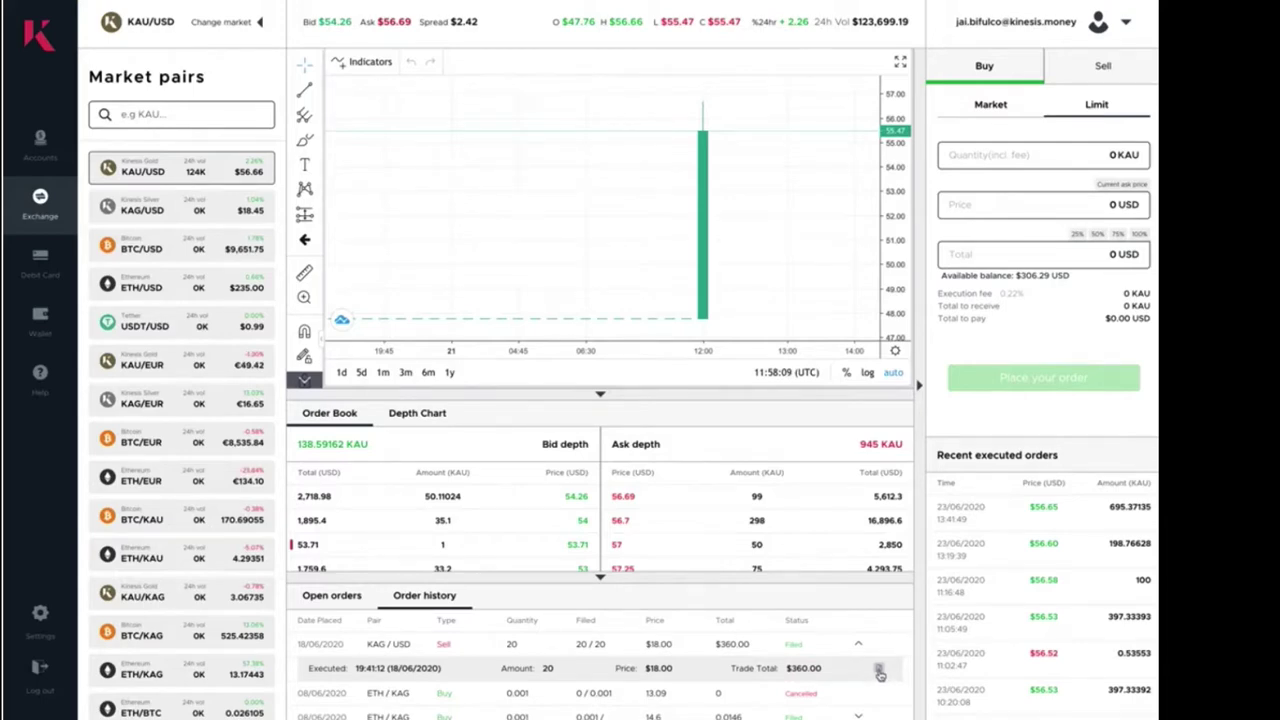
{"action": "left_click", "coordinate": [879, 672]}
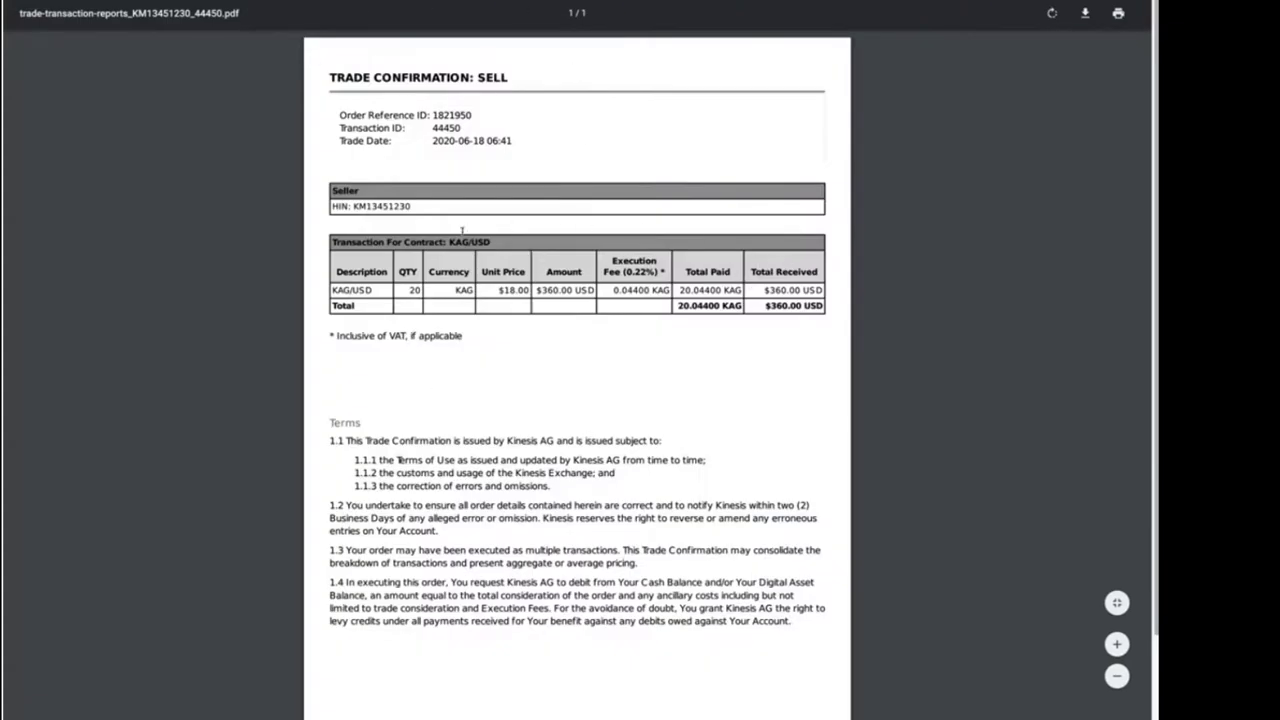
{"action": "scroll", "coordinate": [512, 473], "scroll_direction": "down", "scroll_amount": 2}
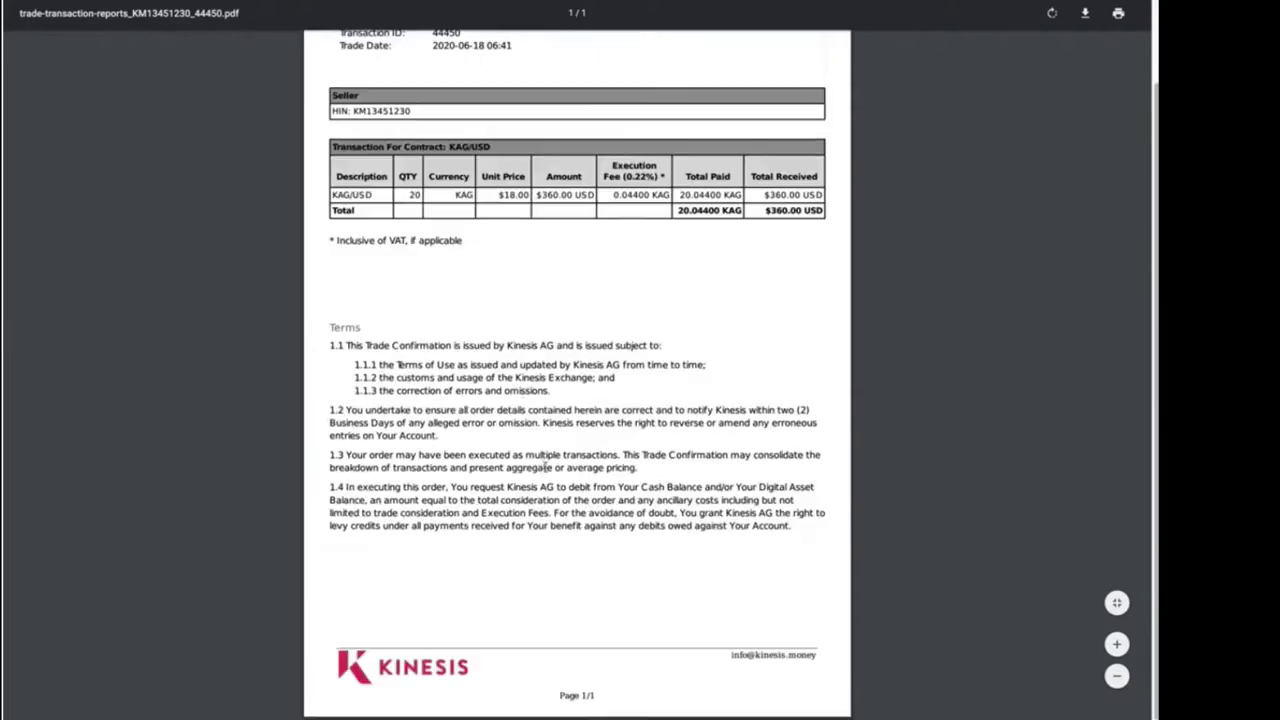
{"action": "scroll", "coordinate": [509, 400], "scroll_direction": "up", "scroll_amount": 2}
{"action": "scroll", "coordinate": [509, 400], "scroll_direction": "down", "scroll_amount": 2}
{"action": "scroll", "coordinate": [510, 400], "scroll_direction": "up", "scroll_amount": 2}
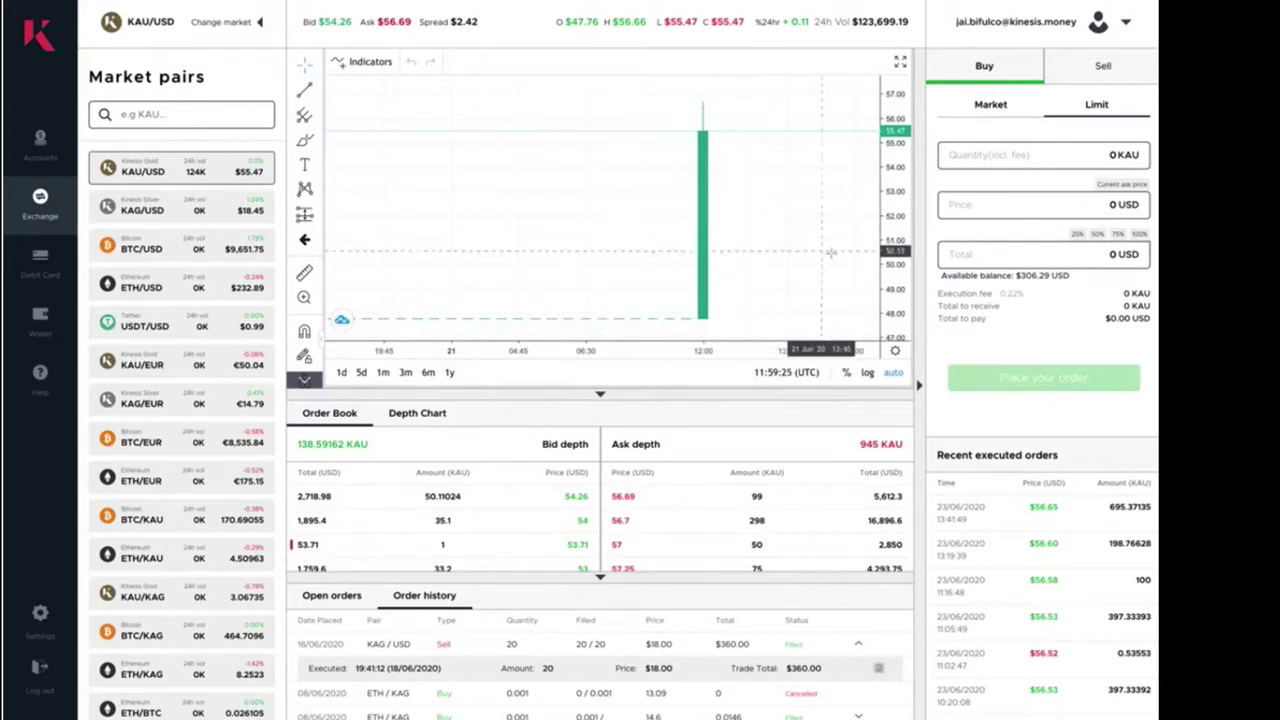
- Compare the Buy and Sell order forms for KAU/USD, ending on the Buy form
{"action": "scroll", "coordinate": [684, 226], "scroll_direction": "up", "scroll_amount": 2}
{"action": "scroll", "coordinate": [685, 230], "scroll_direction": "down", "scroll_amount": 3}
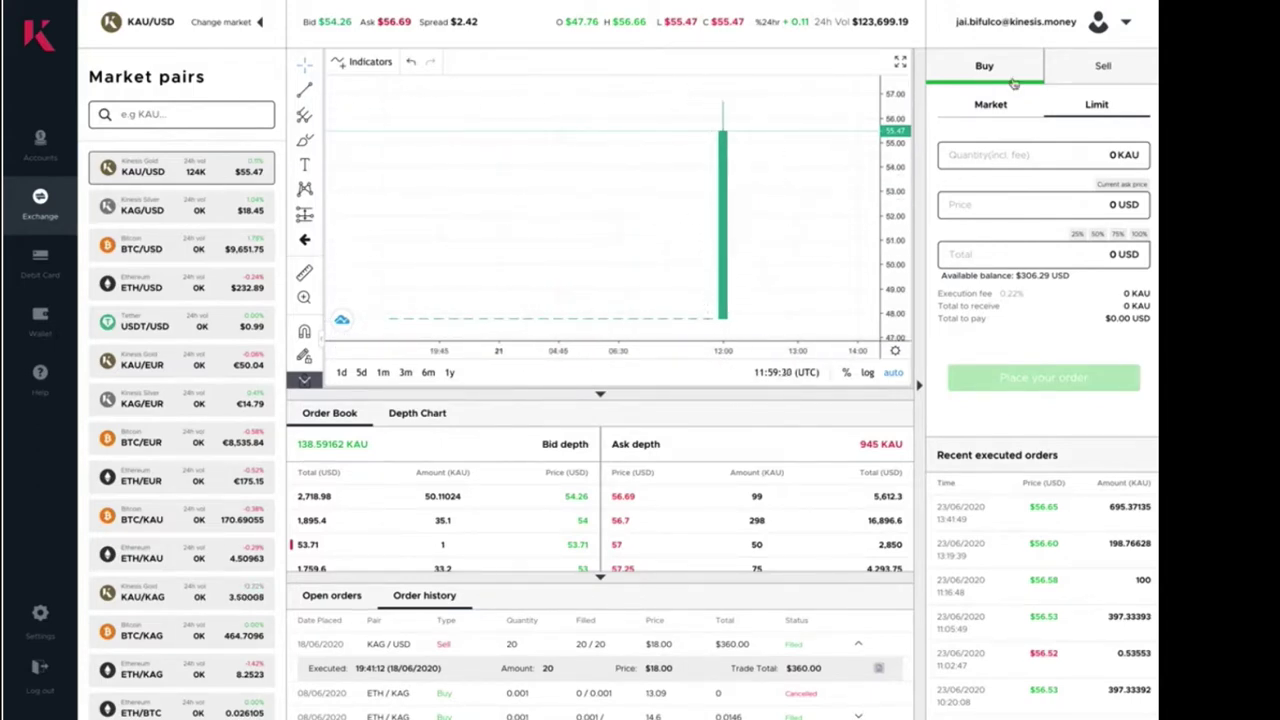
{"action": "left_click", "coordinate": [1098, 66]}
{"action": "left_click", "coordinate": [990, 78]}
{"action": "left_click", "coordinate": [1077, 77]}
{"action": "left_click", "coordinate": [1010, 79]}
- Fill in a limit buy order for 1 KAU at the highest bid price of 54.26 USD from the order book
{"action": "left_click", "coordinate": [578, 503]}
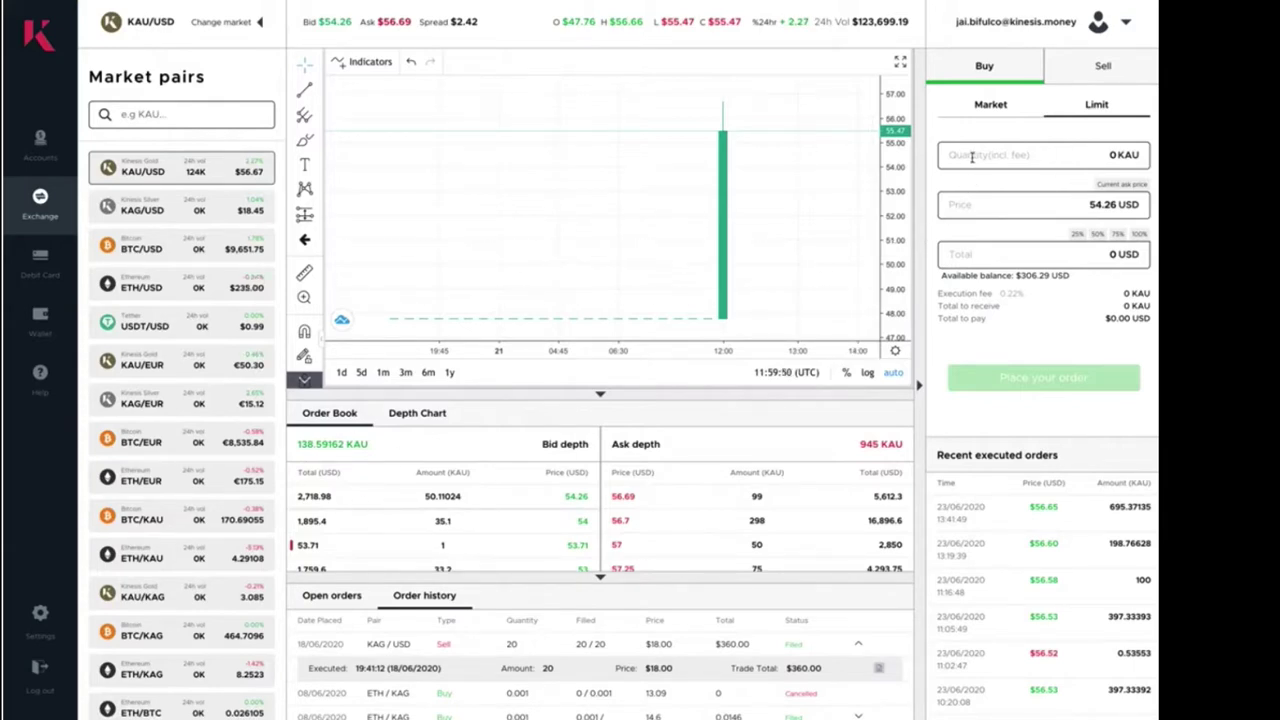
{"action": "left_click", "coordinate": [1108, 156]}
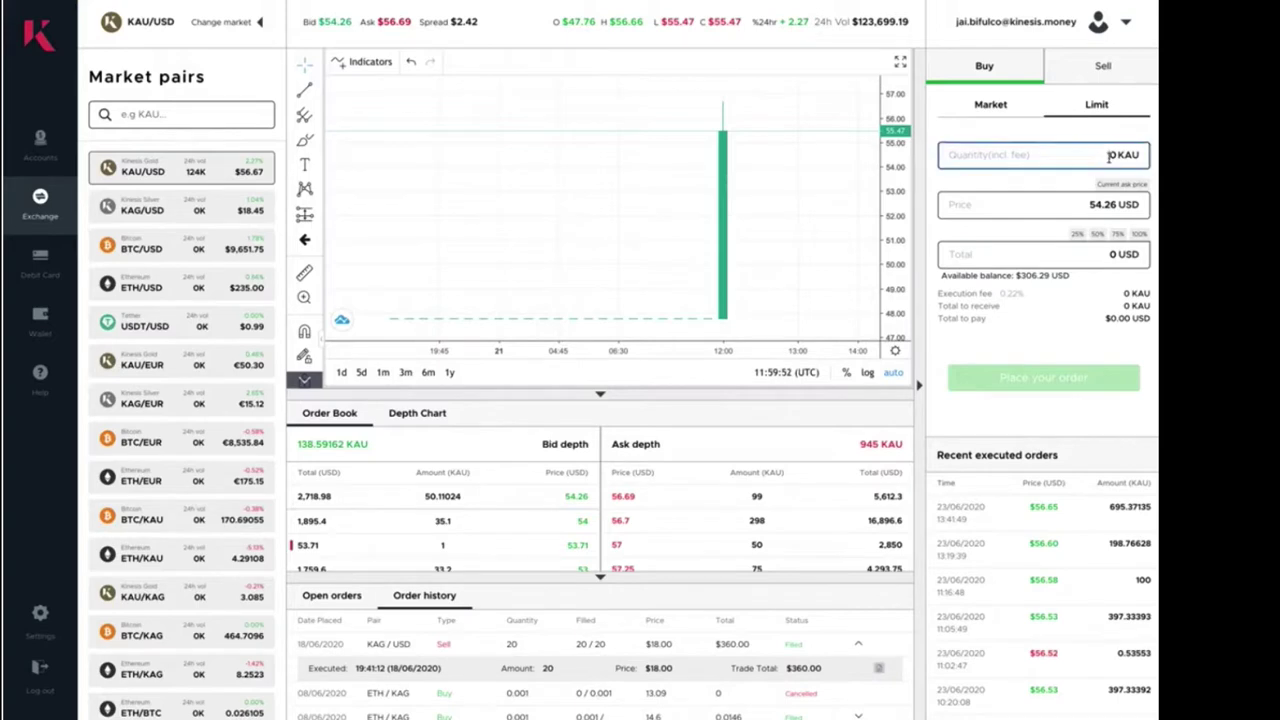
{"action": "type", "text": "1"}
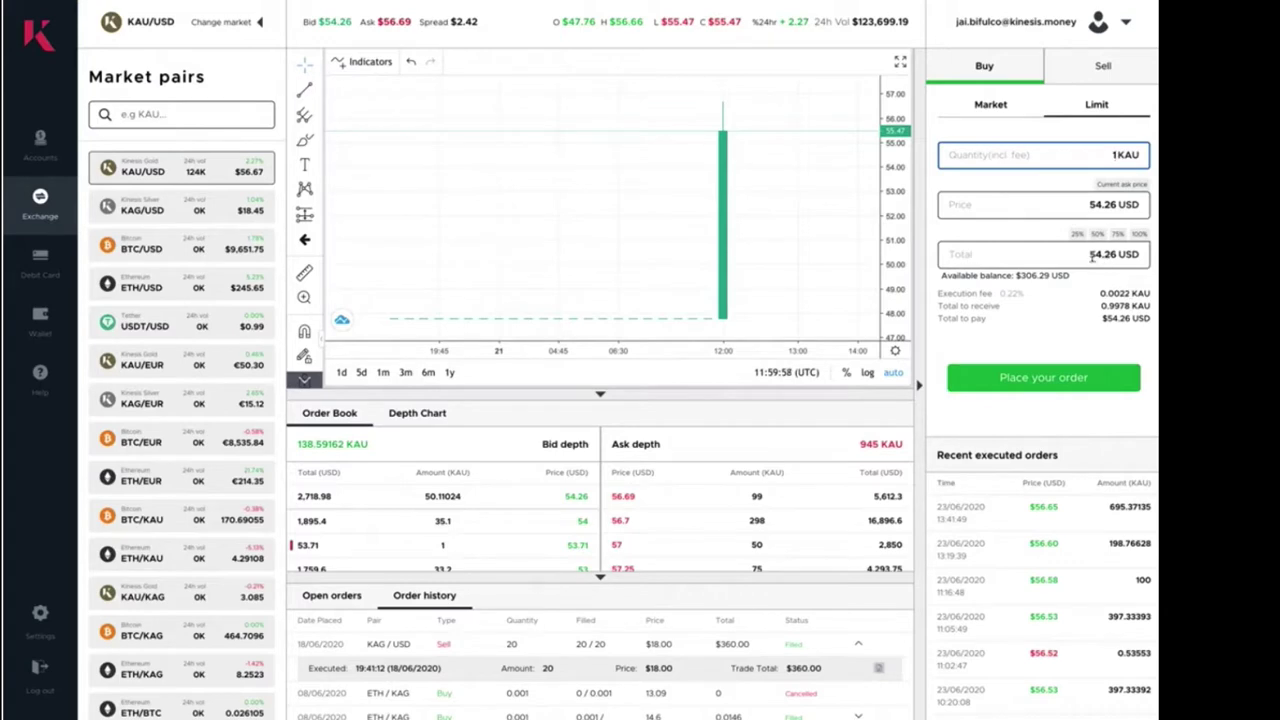
- Try an order total of 1054.26 USD and check the resulting quantity against the available balance
{"action": "left_click_drag", "start_coordinate": [1085, 256], "coordinate": [1115, 257]}
{"action": "left_click", "coordinate": [1087, 255]}
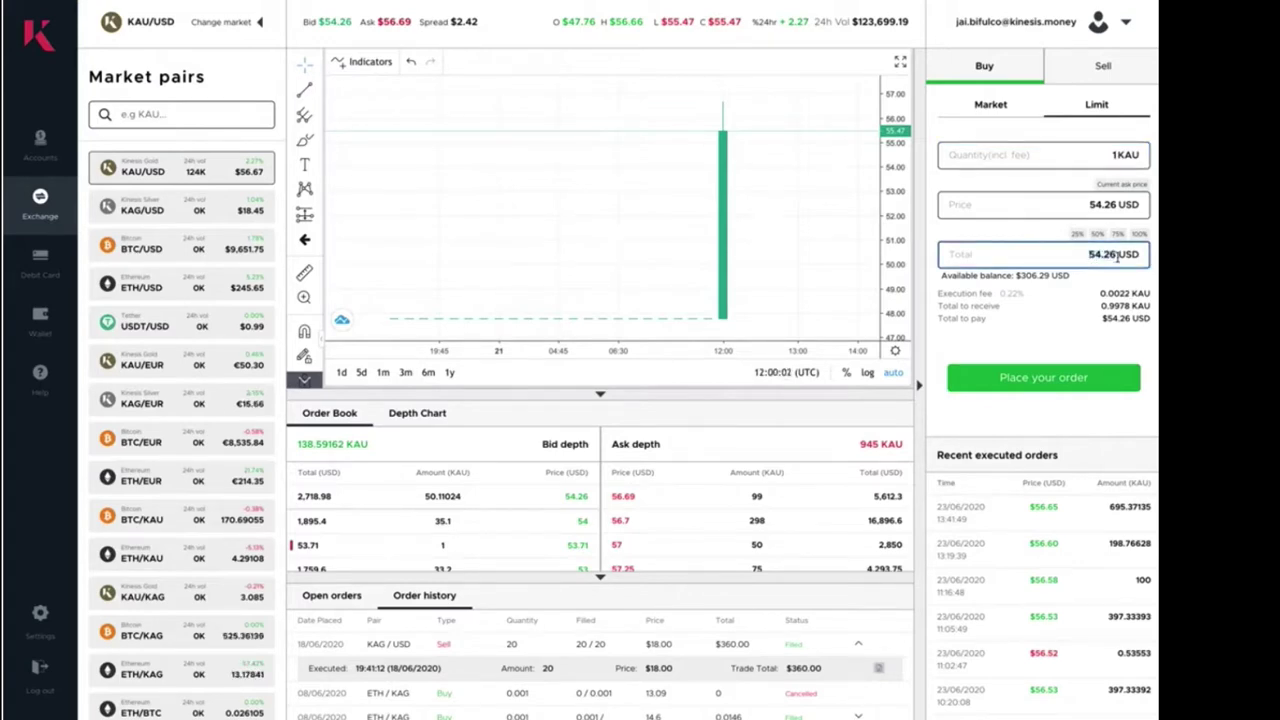
{"action": "type", "text": "10"}
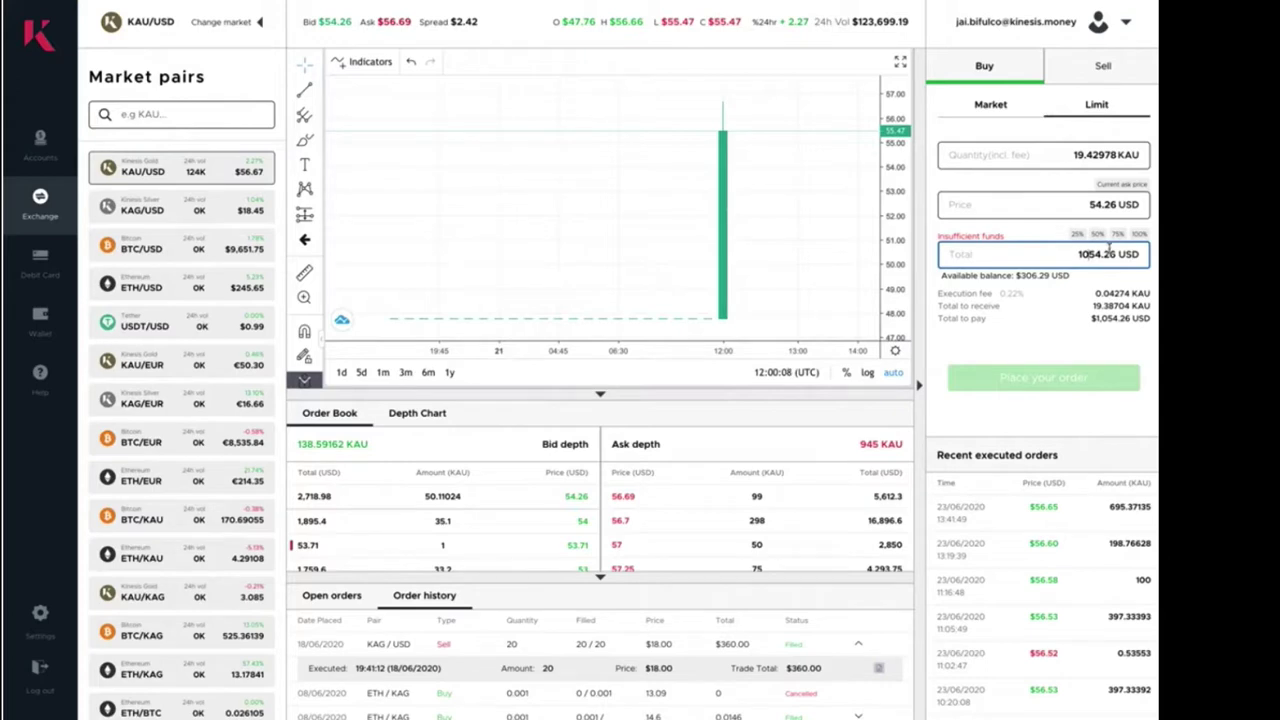
{"action": "left_click", "coordinate": [1012, 156]}
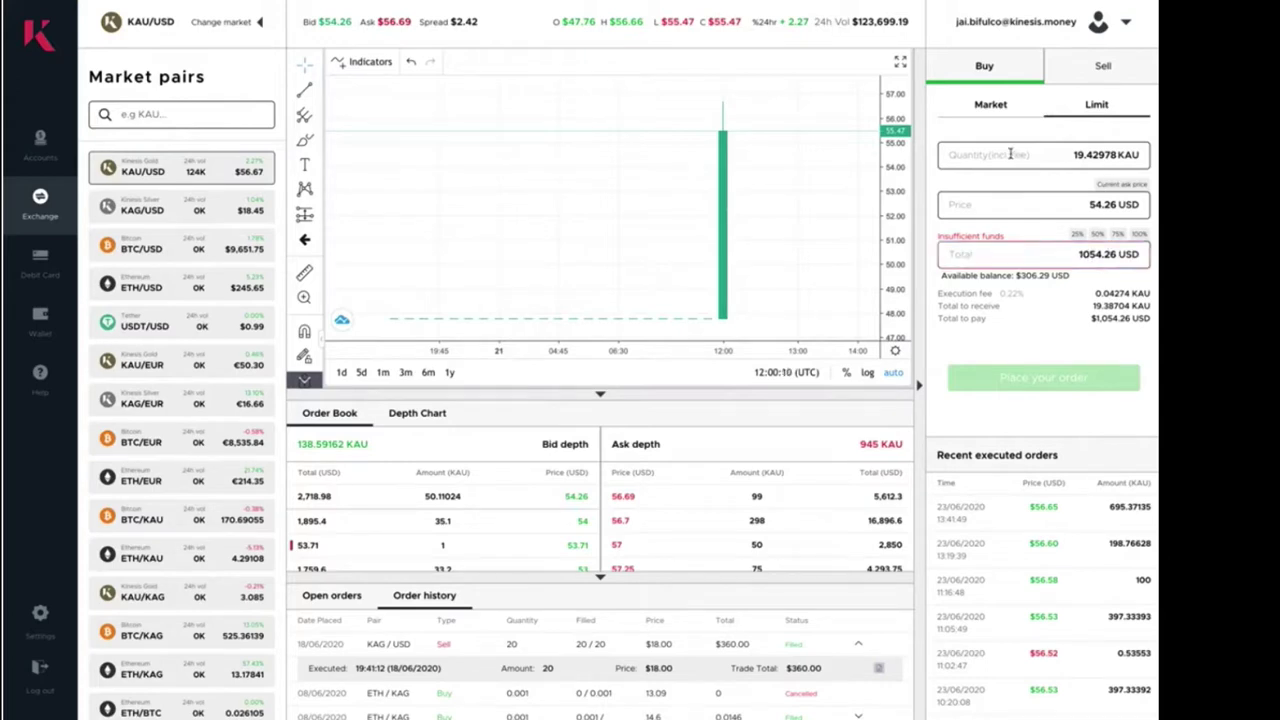
{"action": "double_click", "coordinate": [1128, 155]}
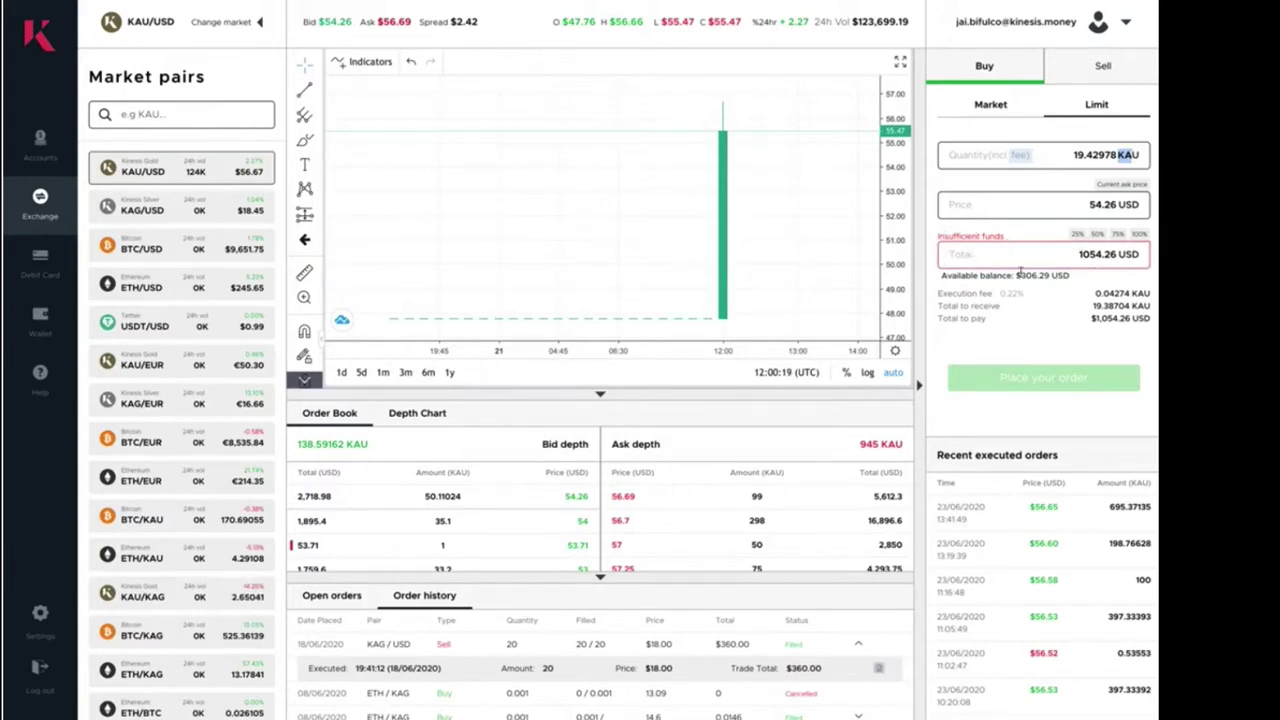
{"action": "left_click_drag", "start_coordinate": [1019, 270], "coordinate": [1058, 275]}
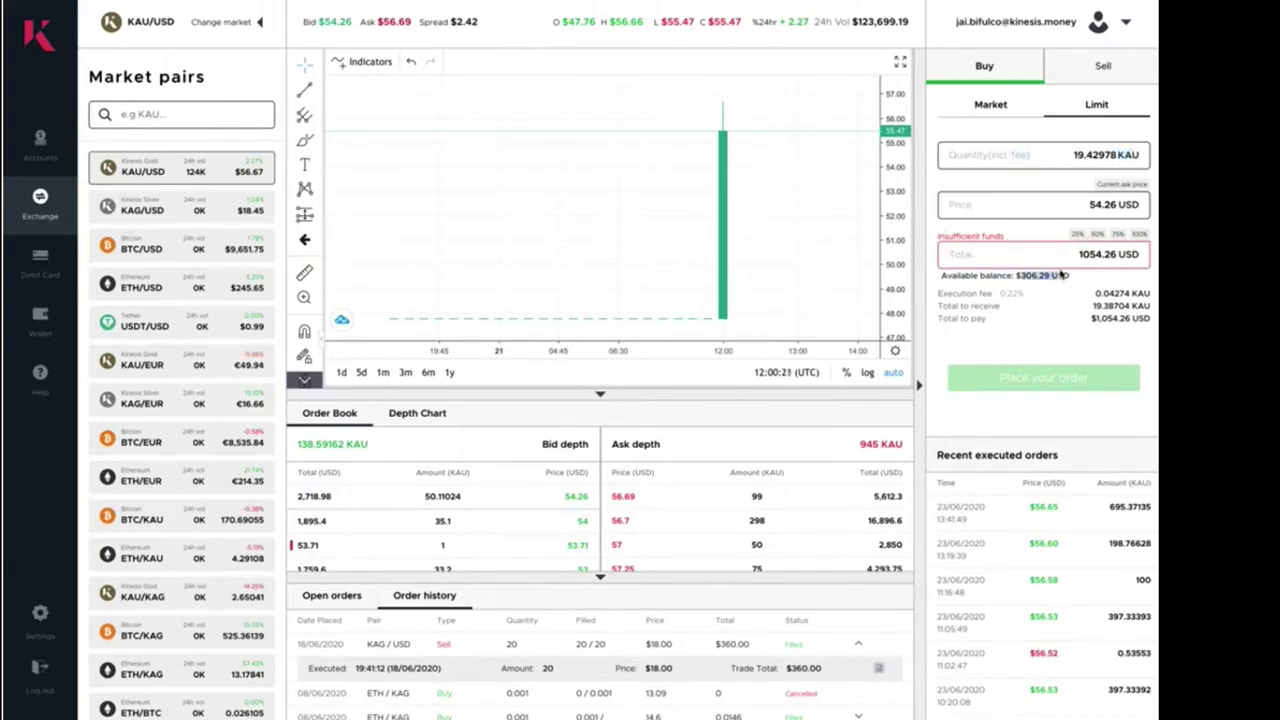
- Size the buy order as 25%, 50%, 75% and finally 100% of the available USD balance
{"action": "left_click", "coordinate": [1077, 234]}
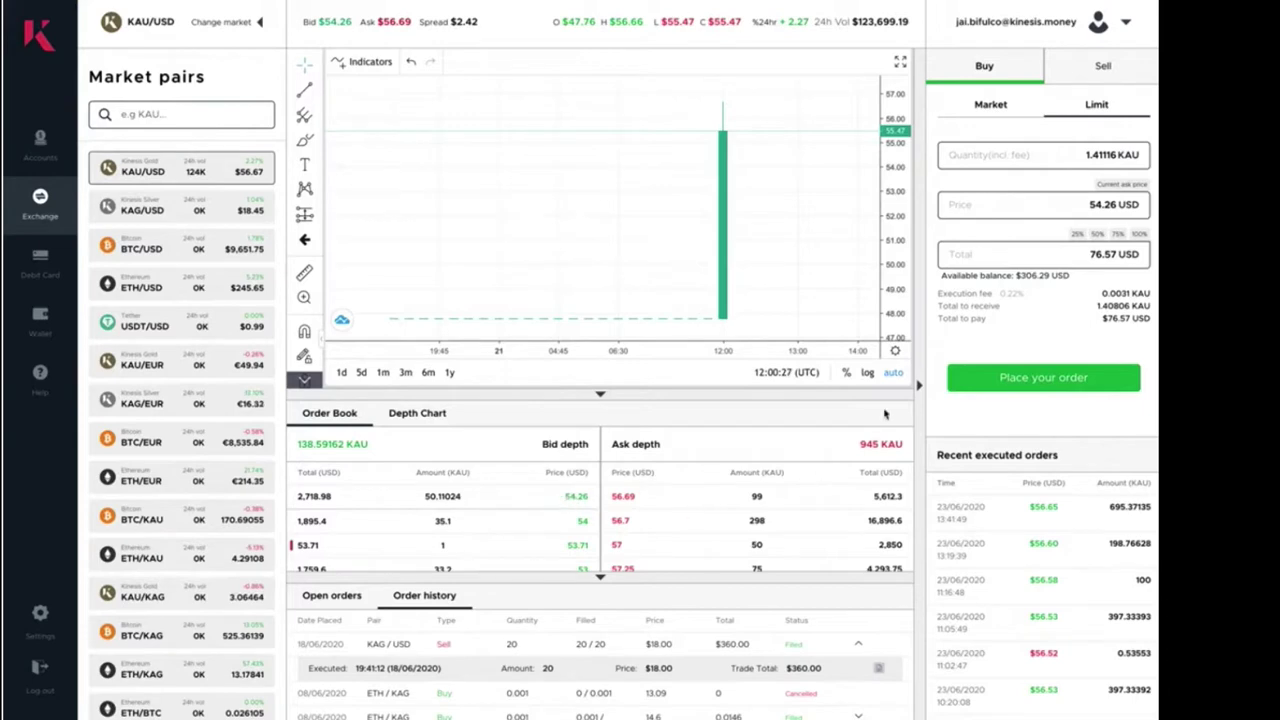
{"action": "left_click", "coordinate": [1058, 163]}
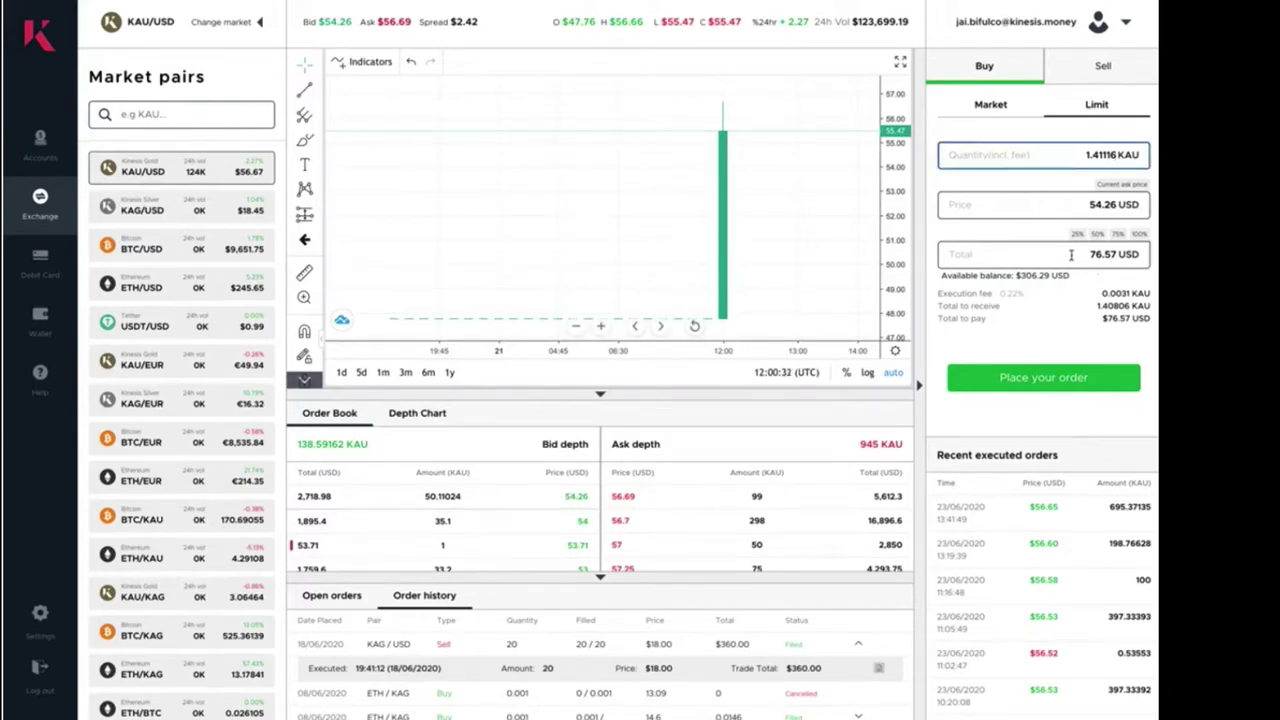
{"action": "left_click", "coordinate": [1098, 236]}
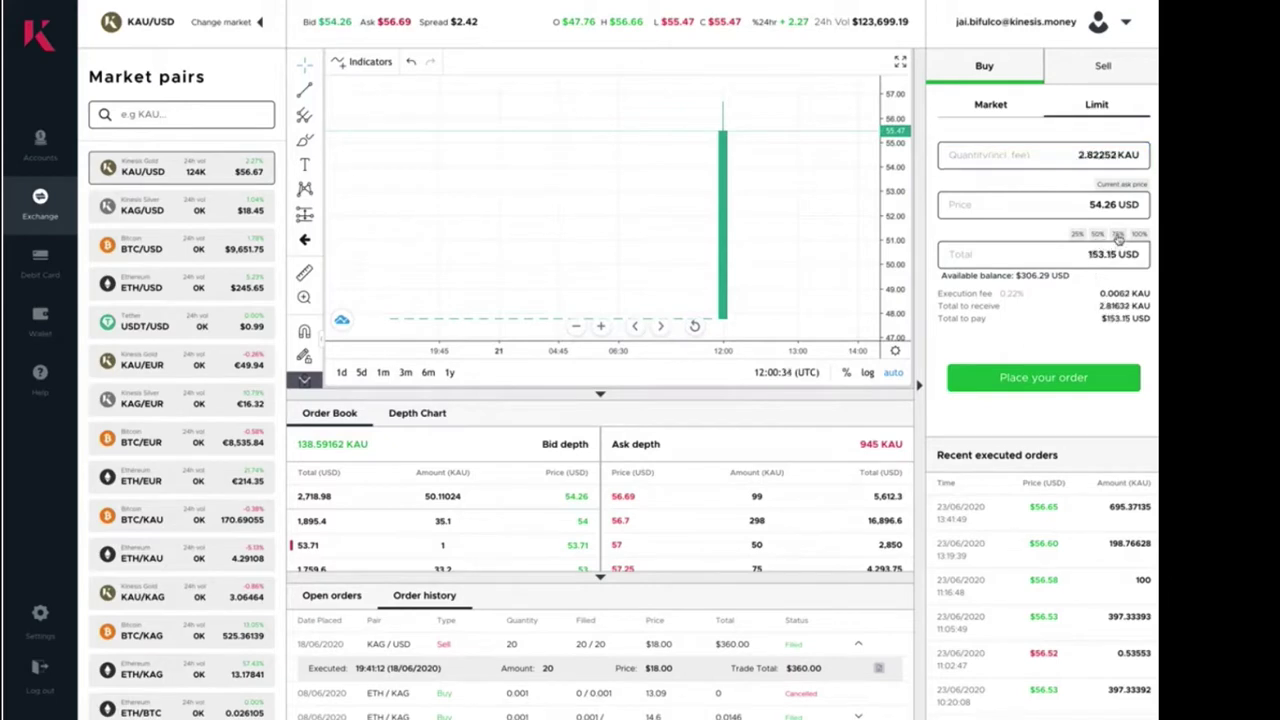
{"action": "left_click", "coordinate": [1118, 235]}
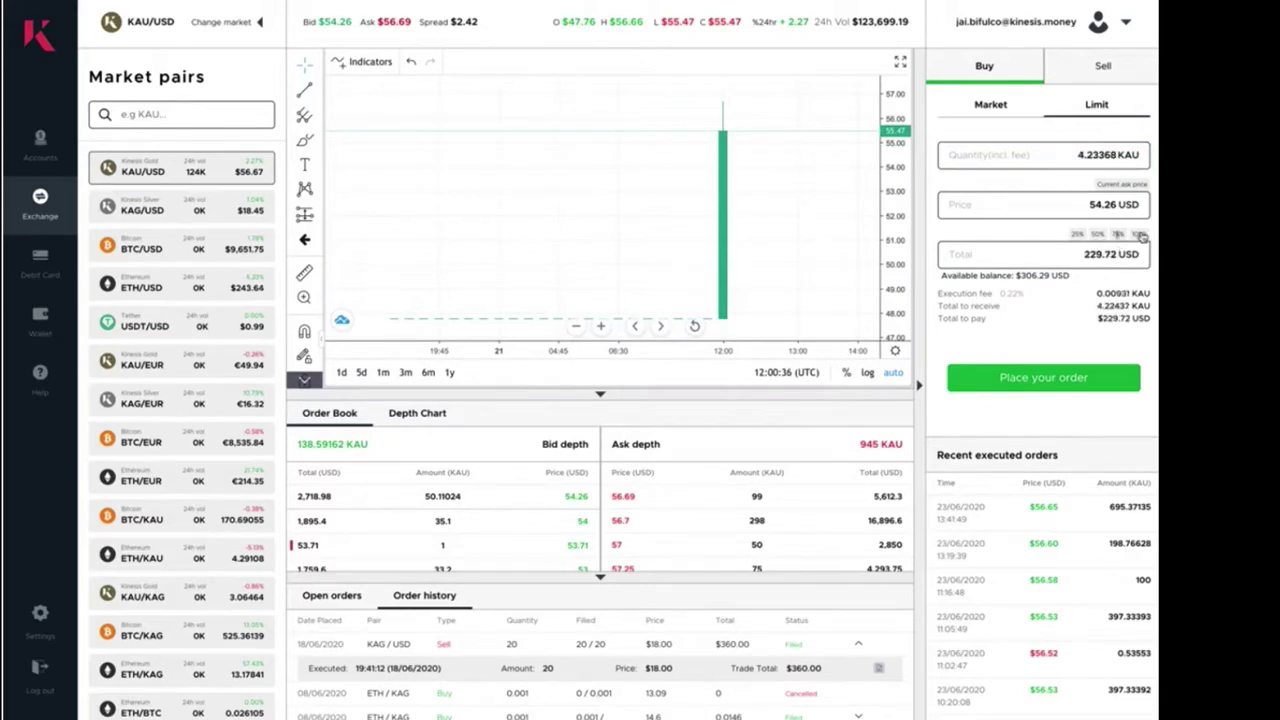
{"action": "left_click", "coordinate": [1139, 235]}
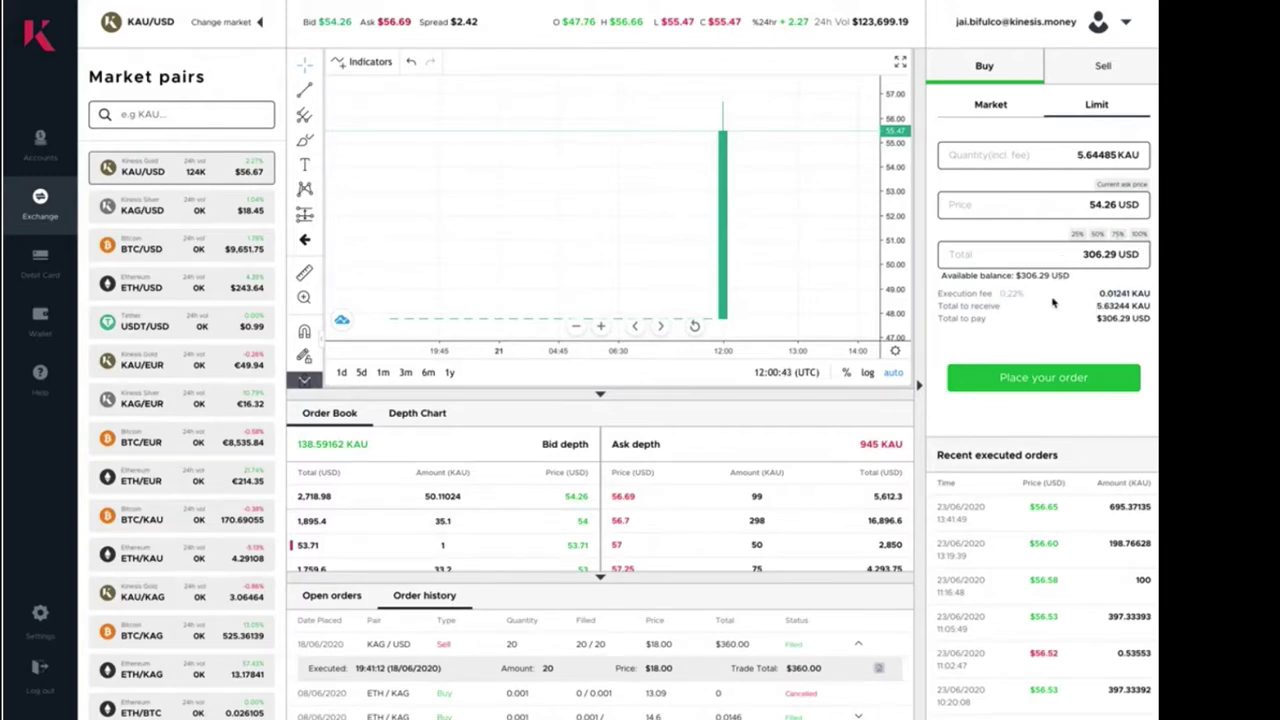
- Review the buy order's execution fee, total to receive and total to pay
{"action": "left_click_drag", "start_coordinate": [1100, 293], "coordinate": [1133, 305]}
{"action": "left_click_drag", "start_coordinate": [1099, 293], "coordinate": [1137, 293]}
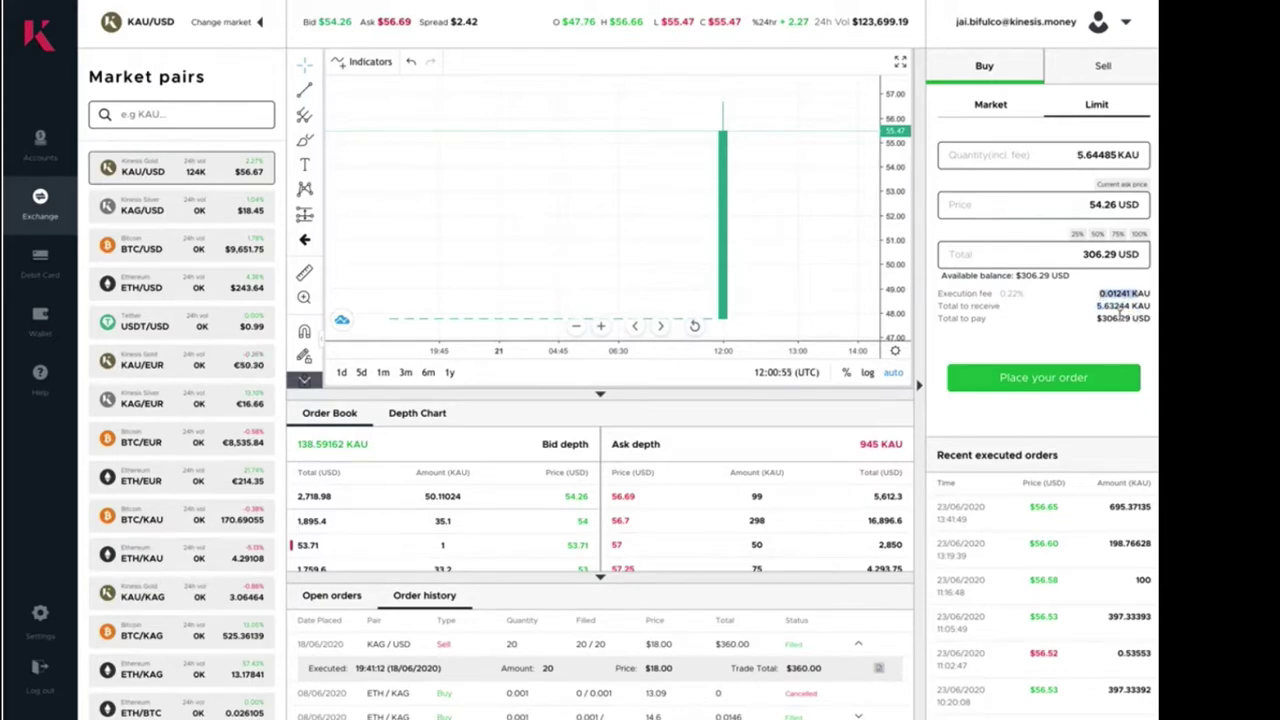
{"action": "left_click_drag", "start_coordinate": [1083, 318], "coordinate": [1135, 338]}
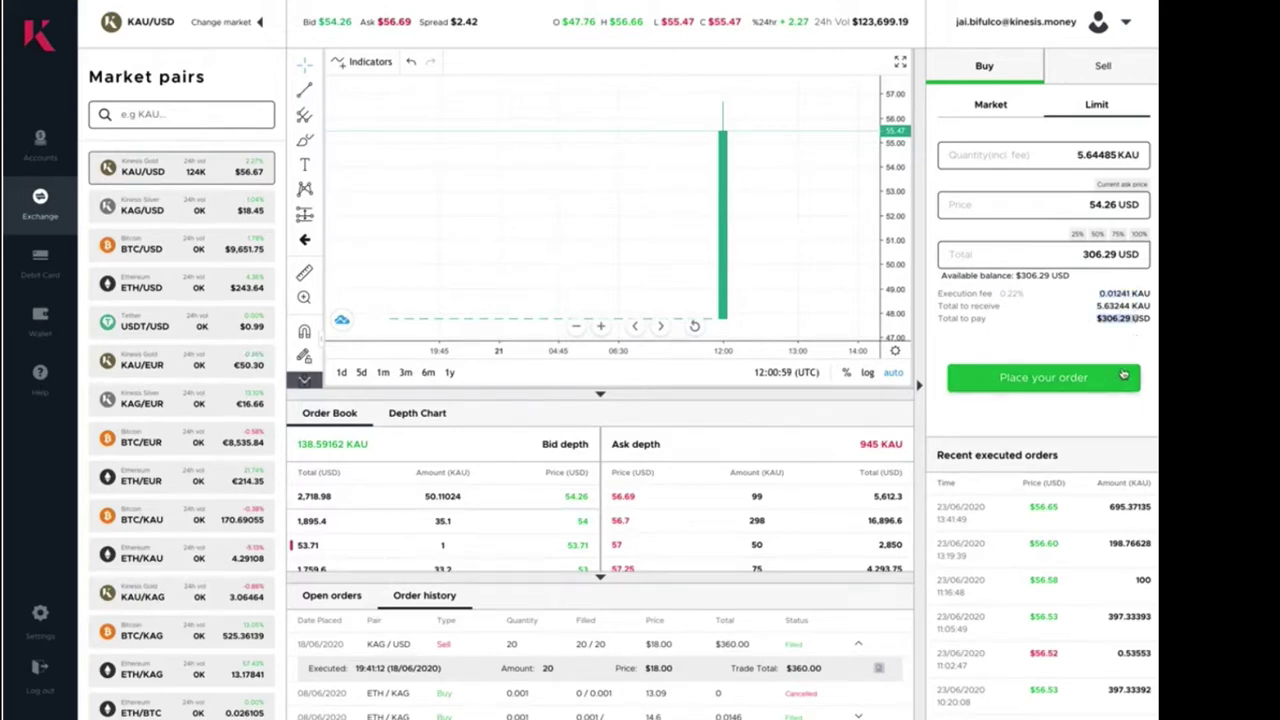
- Switch to a limit sell order for KAU and set its price to the lowest ask of 56.69 USD
{"action": "left_click", "coordinate": [1095, 76]}
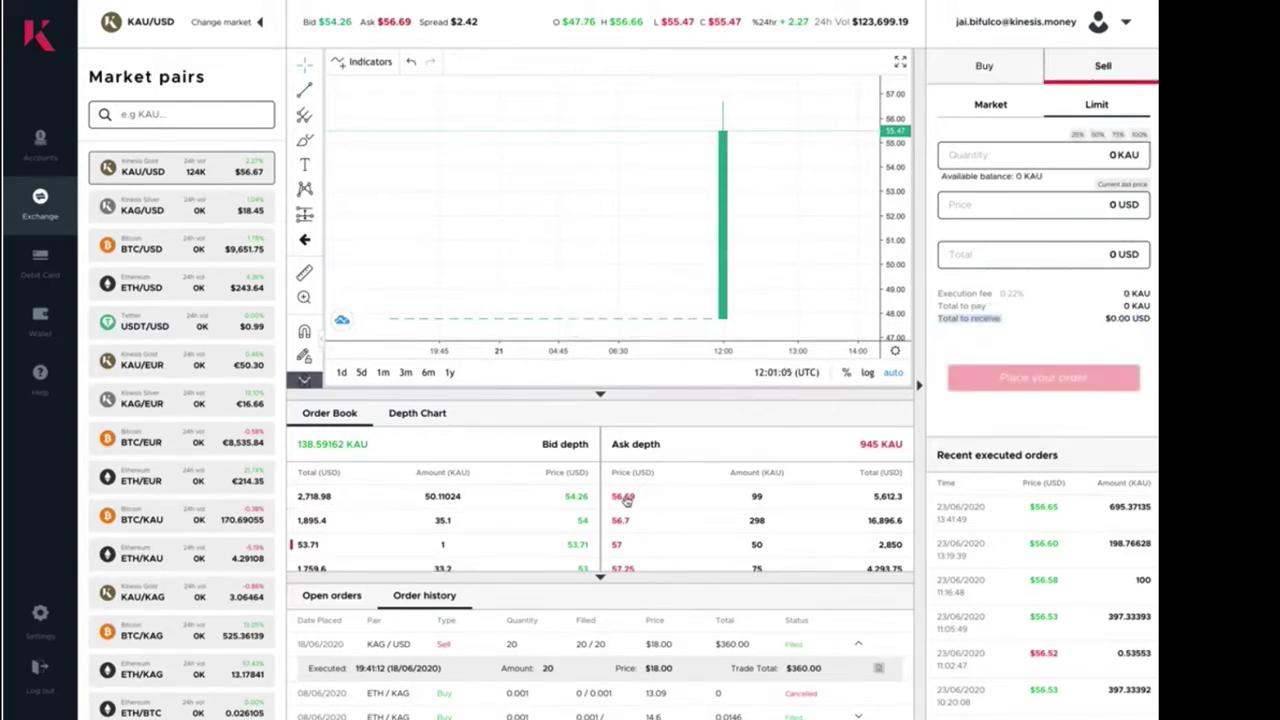
{"action": "left_click", "coordinate": [625, 498]}
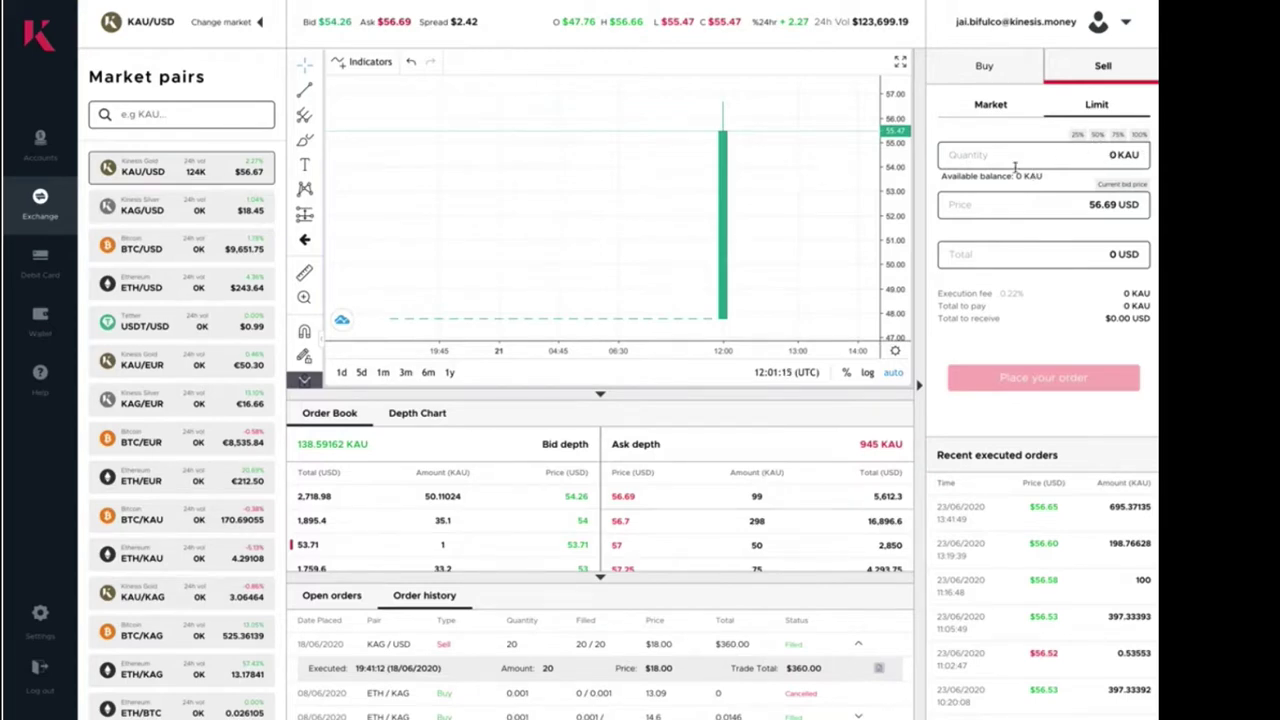
- Switch to the KAG/USD market and set up a limit sell order for 25% of the available KAG balance
{"action": "left_click", "coordinate": [130, 210]}
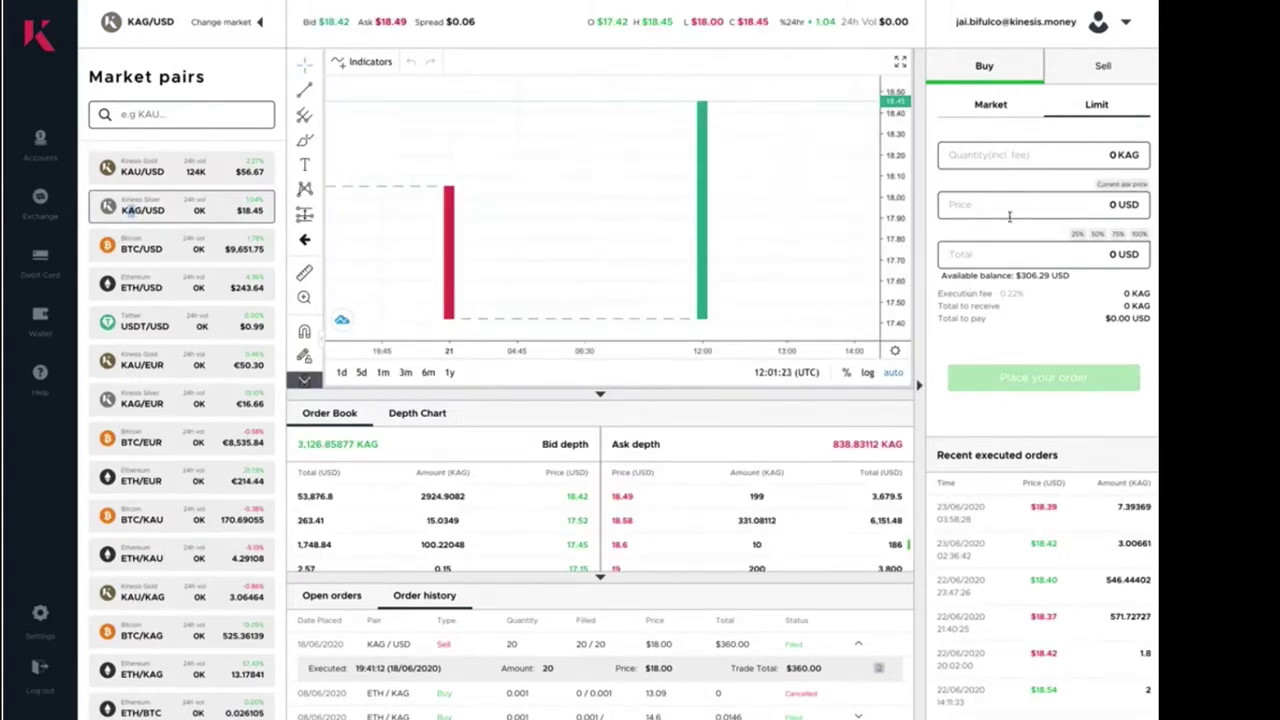
{"action": "left_click", "coordinate": [1098, 72]}
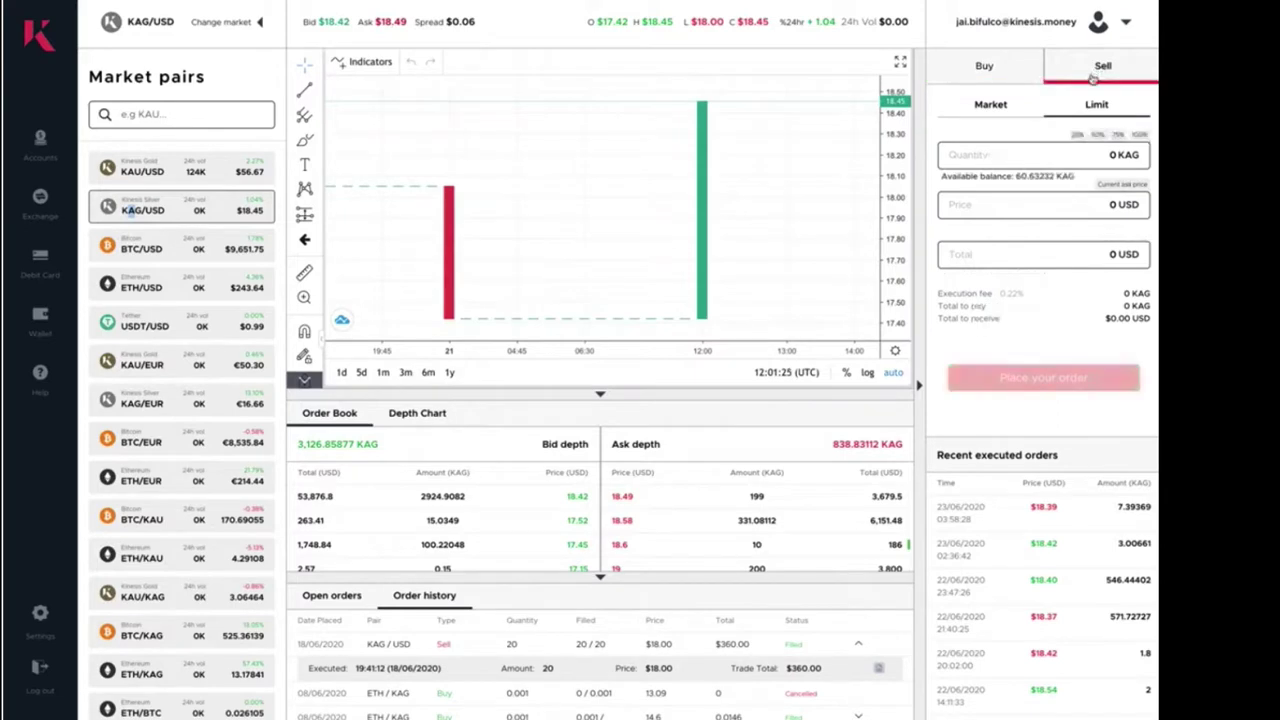
{"action": "left_click", "coordinate": [1078, 135]}
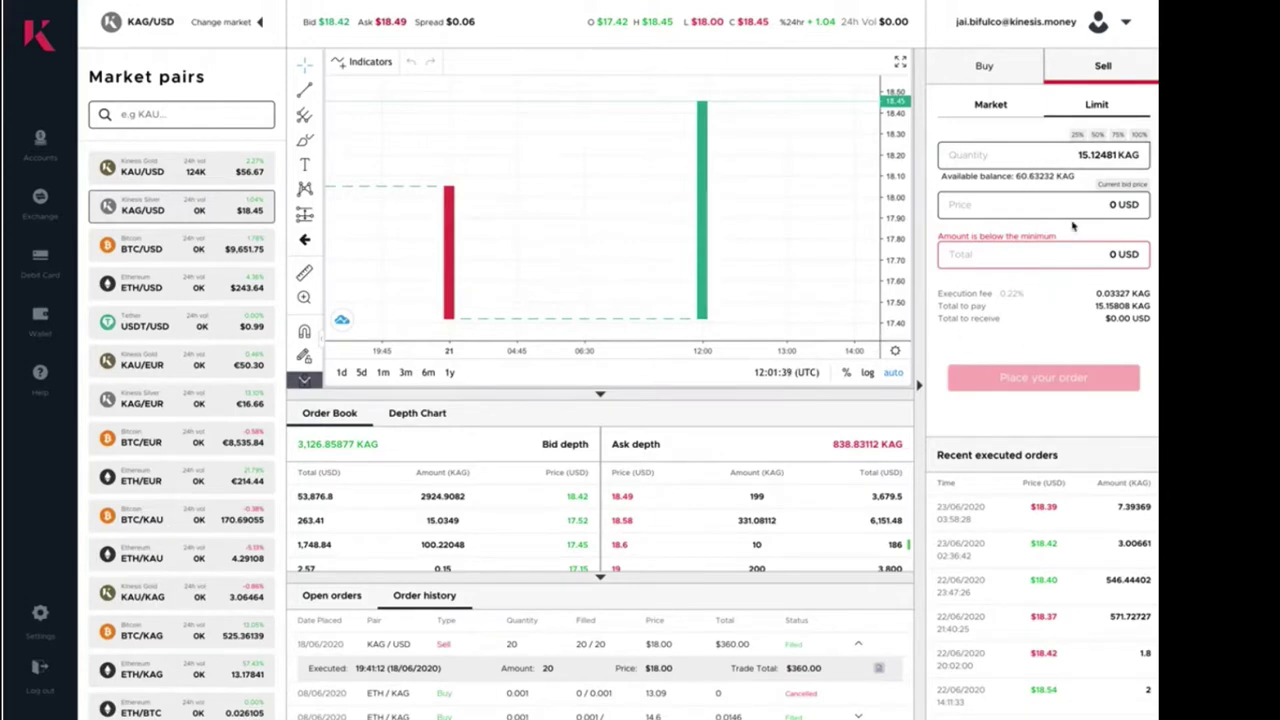
- Try ask prices of 18.58, 18.6 and 19 USD for the sell order, settle on 18.49 USD and check the total to receive
{"action": "left_click", "coordinate": [623, 521]}
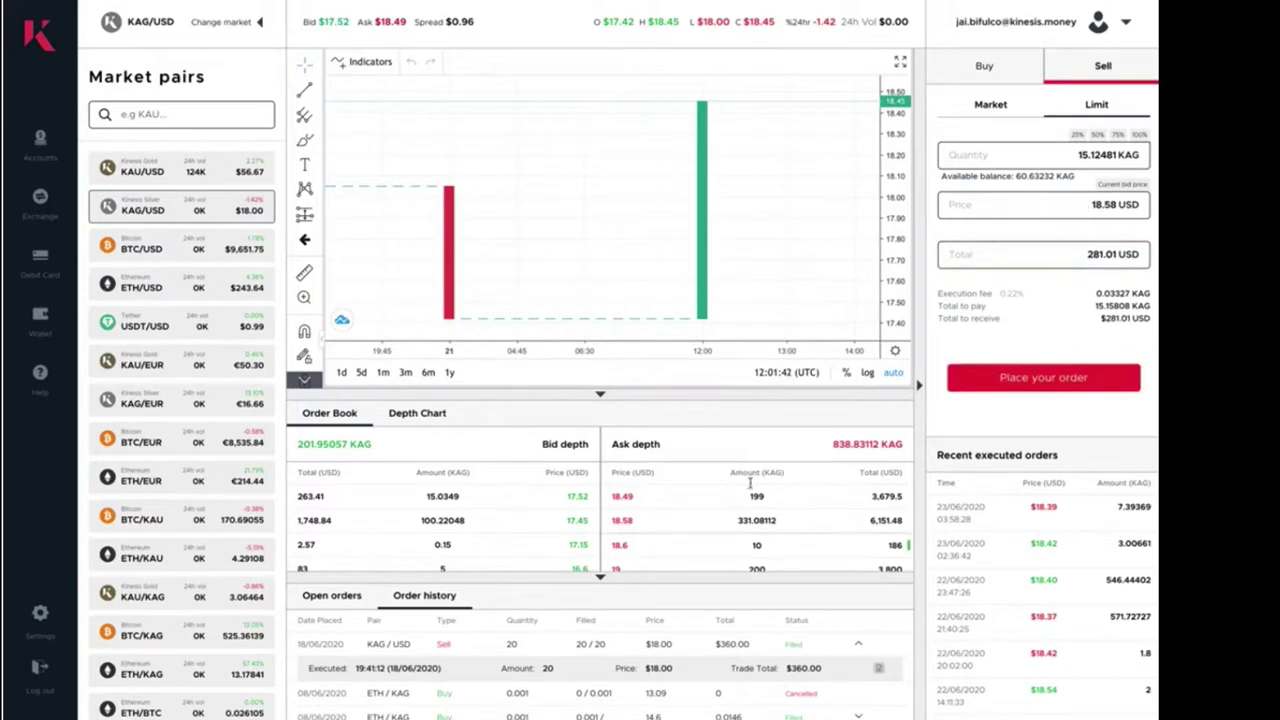
{"action": "left_click", "coordinate": [622, 545]}
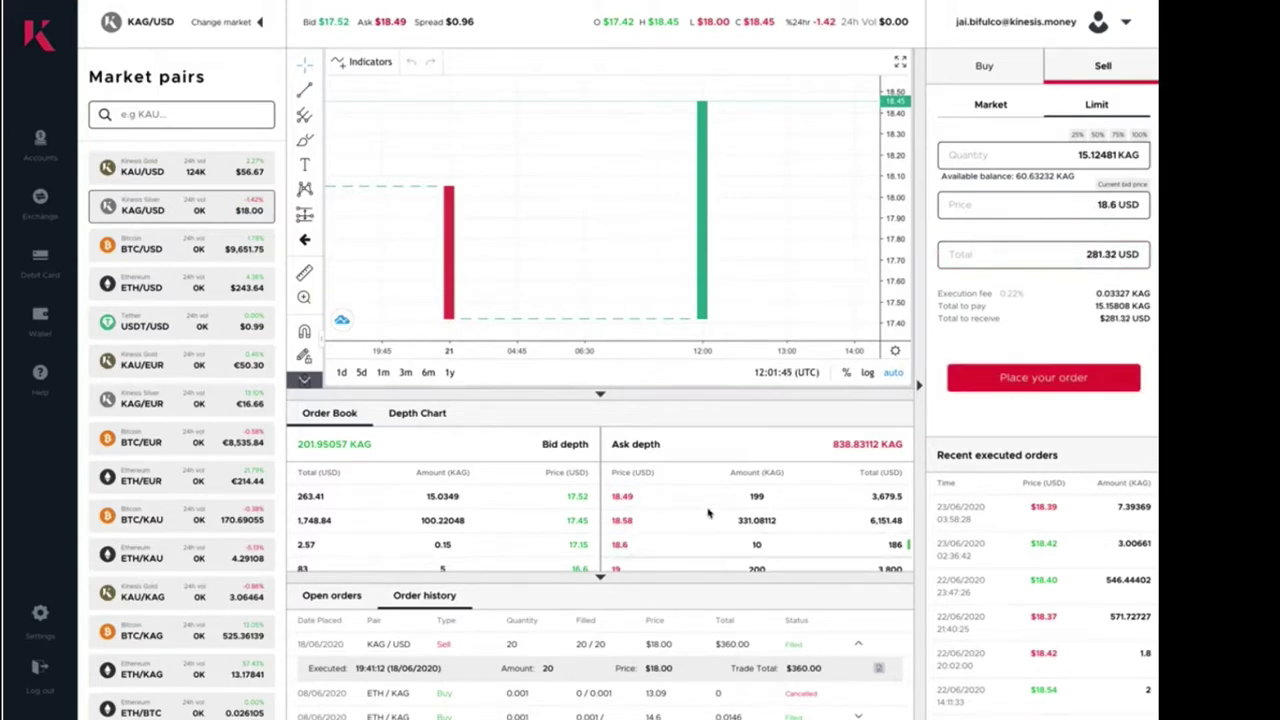
{"action": "left_click", "coordinate": [618, 568]}
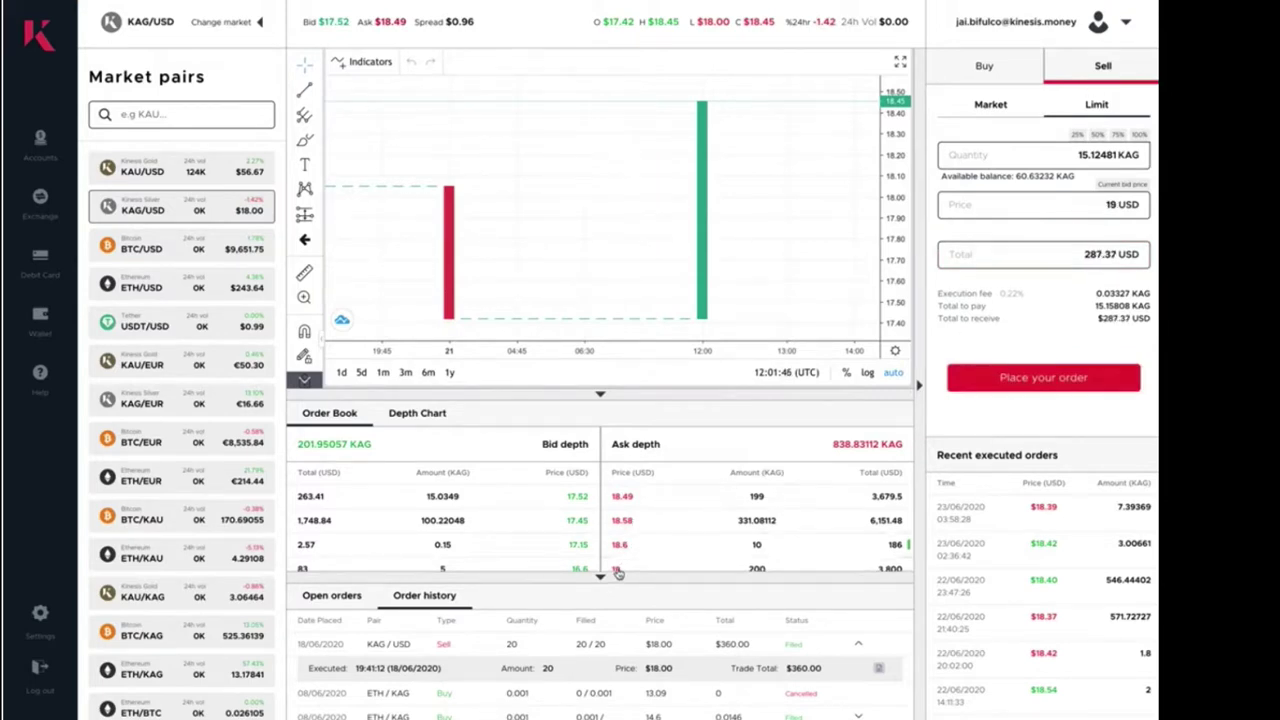
{"action": "left_click", "coordinate": [622, 497]}
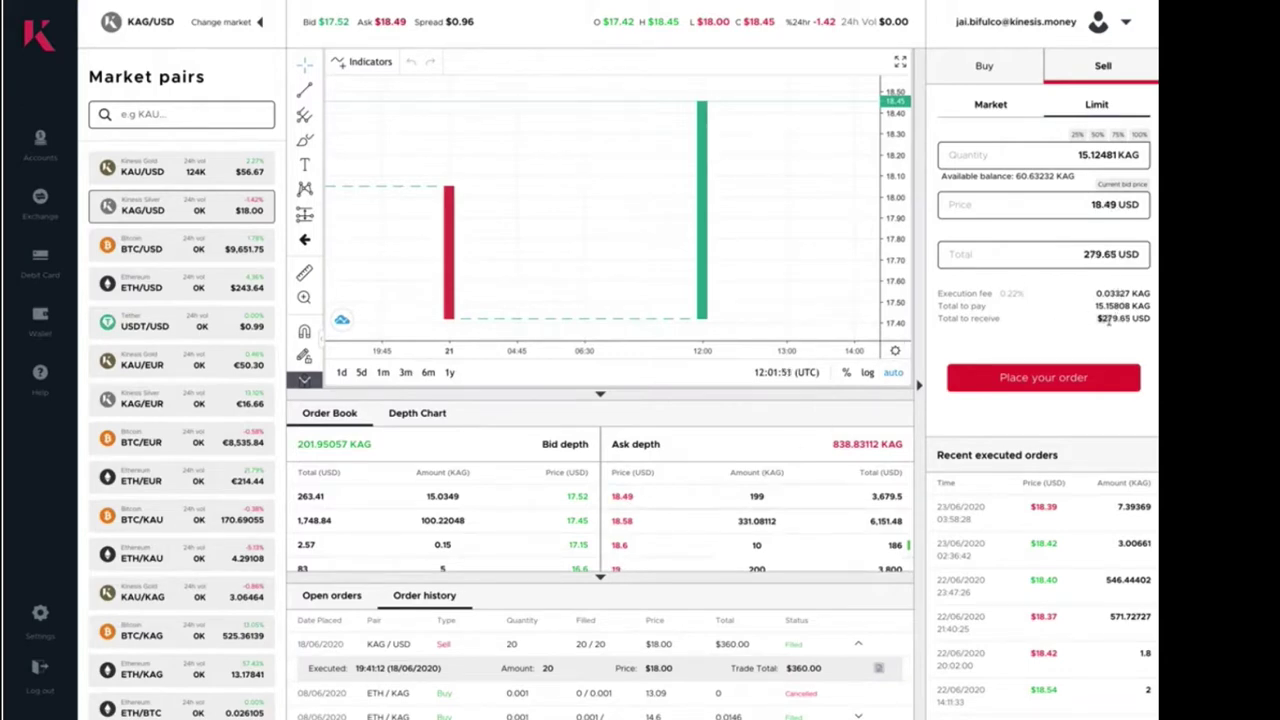
{"action": "left_click_drag", "start_coordinate": [1097, 318], "coordinate": [1133, 318]}
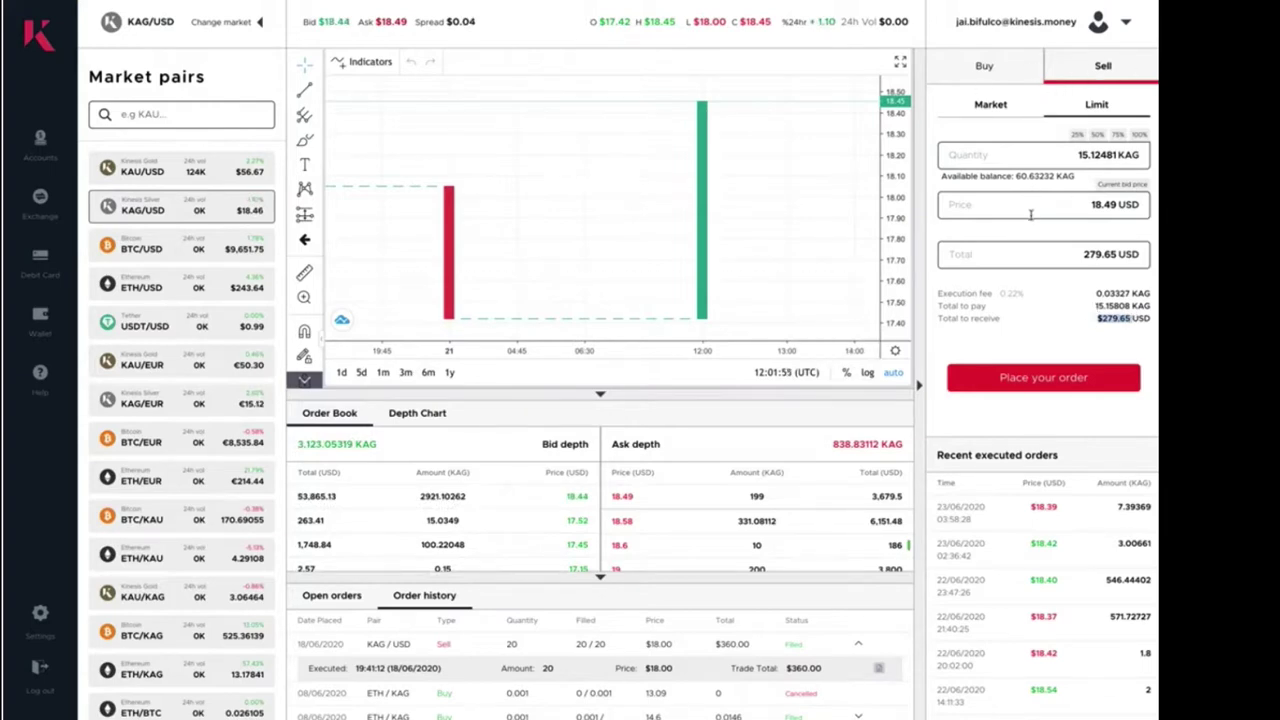
- Preview a market sell order for 25% of the KAG balance and return to a limit sell at 18.49 USD
{"action": "left_click", "coordinate": [1004, 112]}
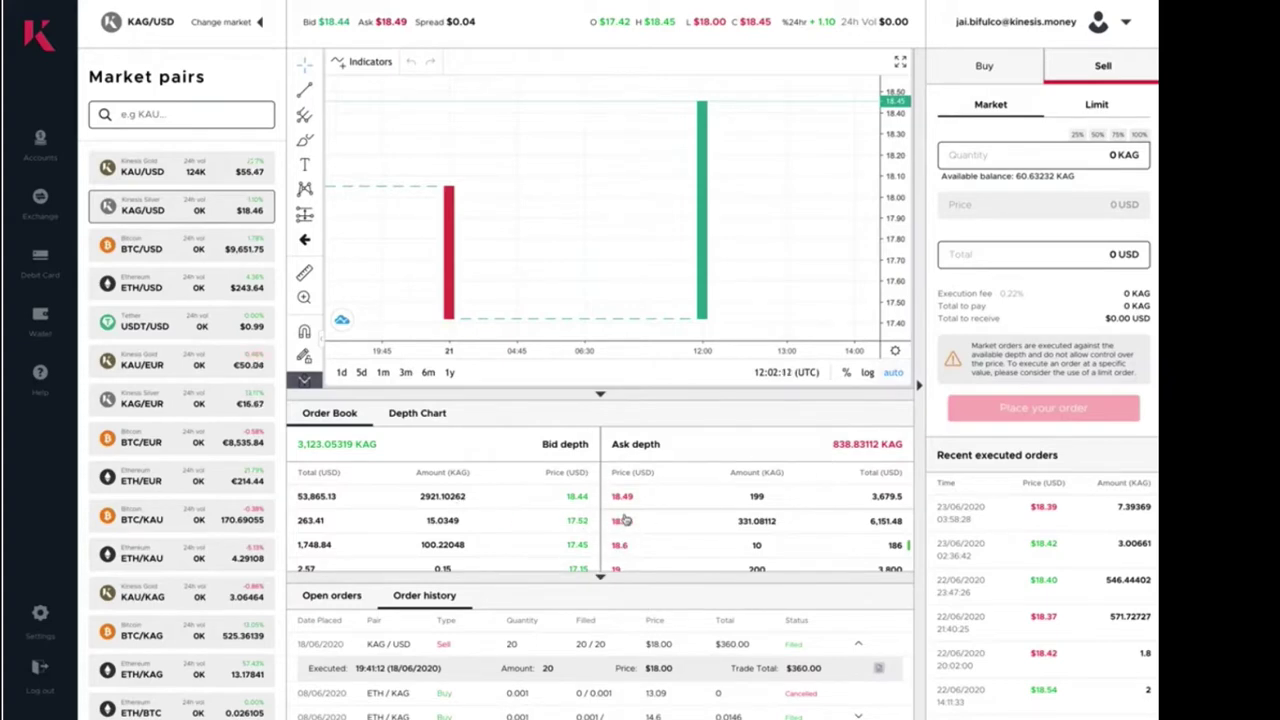
{"action": "double_click", "coordinate": [440, 520]}
{"action": "left_click", "coordinate": [1082, 135]}
{"action": "left_click", "coordinate": [985, 257]}
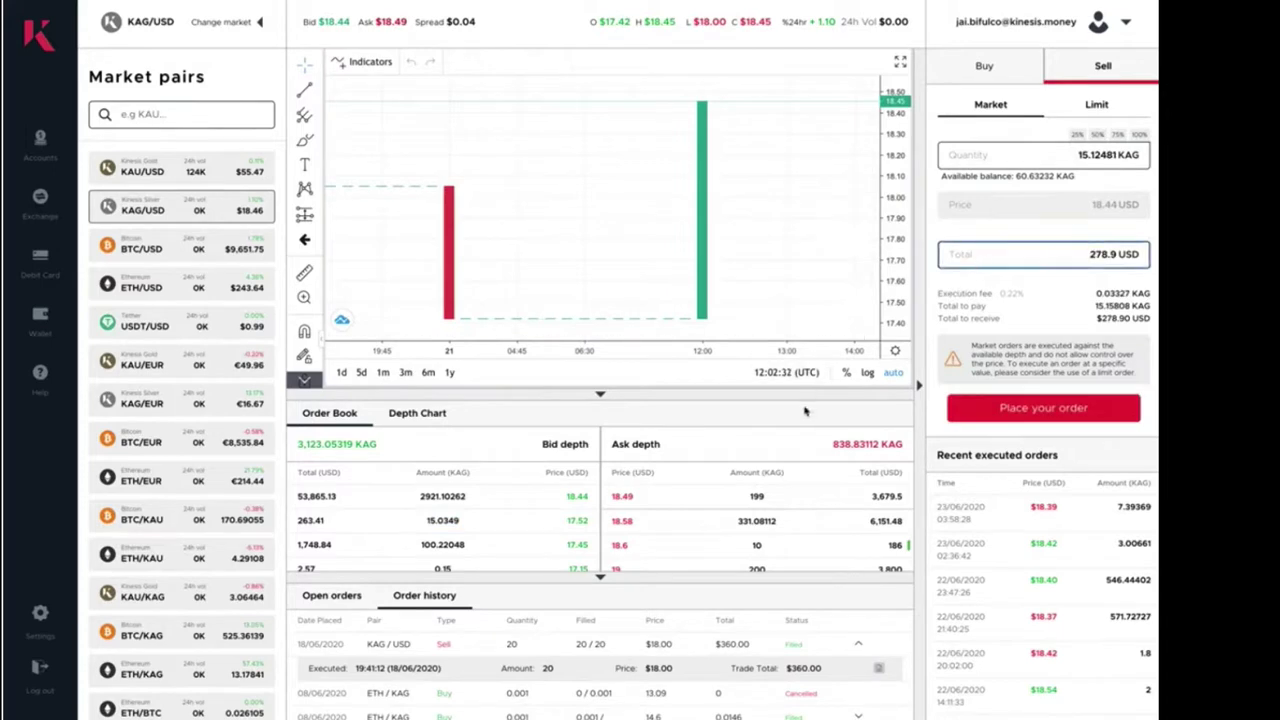
{"action": "left_click", "coordinate": [614, 499]}
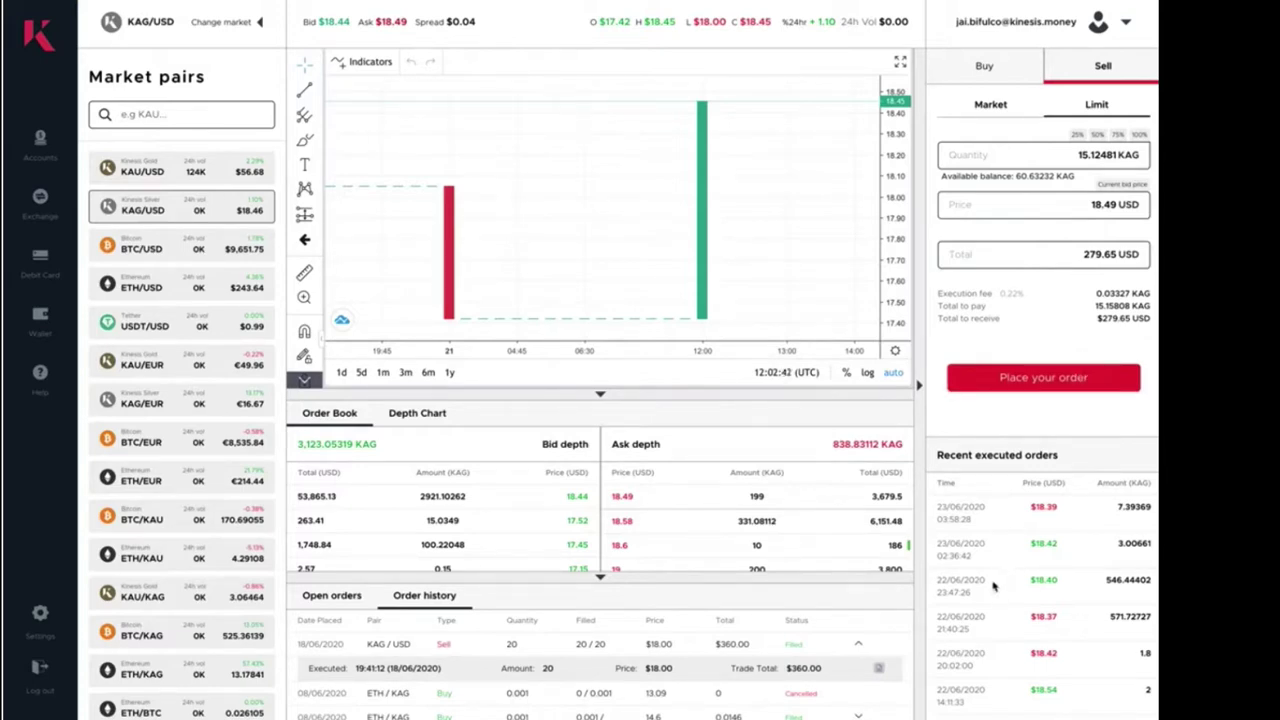
- Look back through the recent executed orders of the KAG/USD market
{"action": "scroll", "coordinate": [1009, 599], "scroll_direction": "down", "scroll_amount": 10}
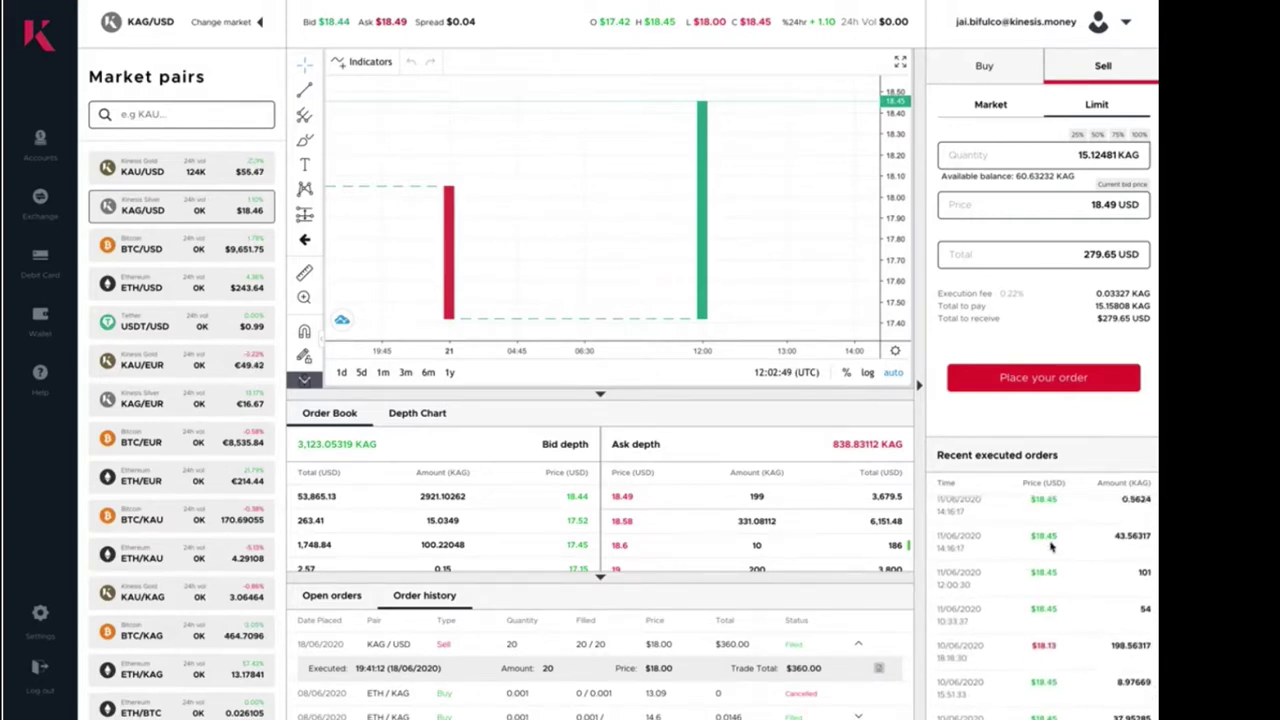
{"action": "scroll", "coordinate": [985, 612], "scroll_direction": "up", "scroll_amount": 2}
{"action": "scroll", "coordinate": [979, 619], "scroll_direction": "down", "scroll_amount": 1}
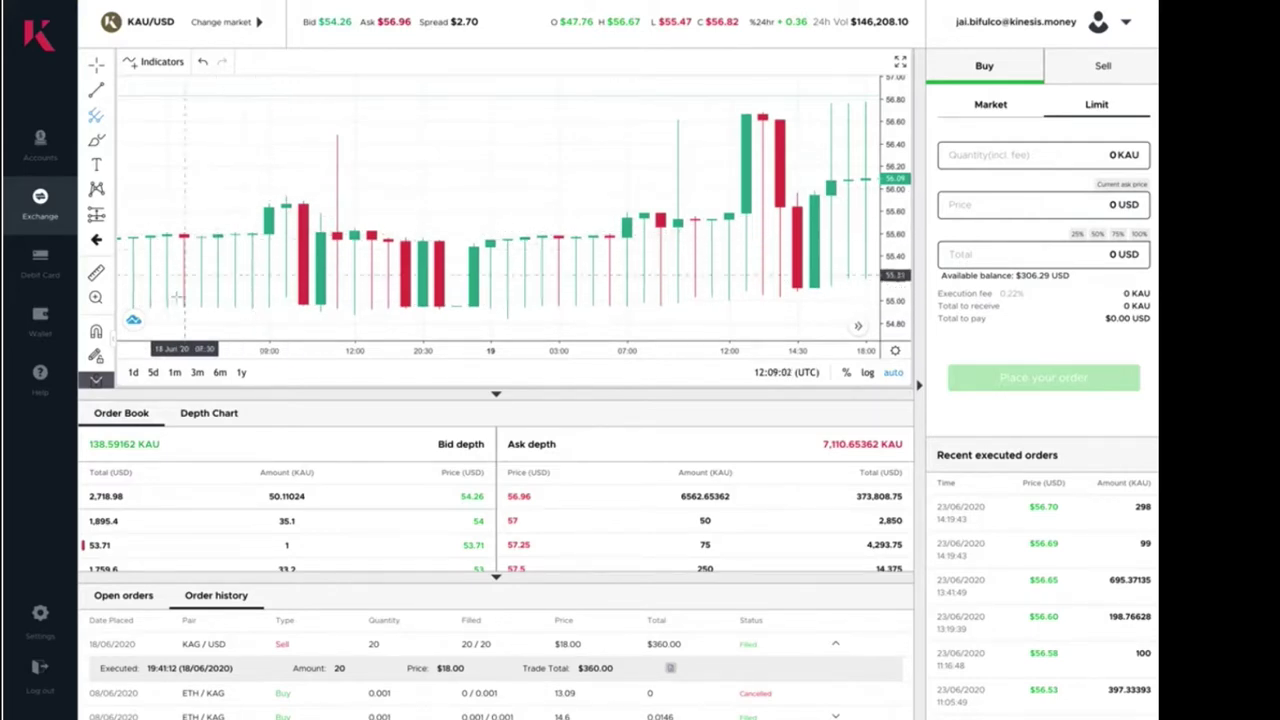
- Look through the KAU/USD chart's drawing tools and browse the full list of technical indicators
{"action": "left_click", "coordinate": [96, 380]}
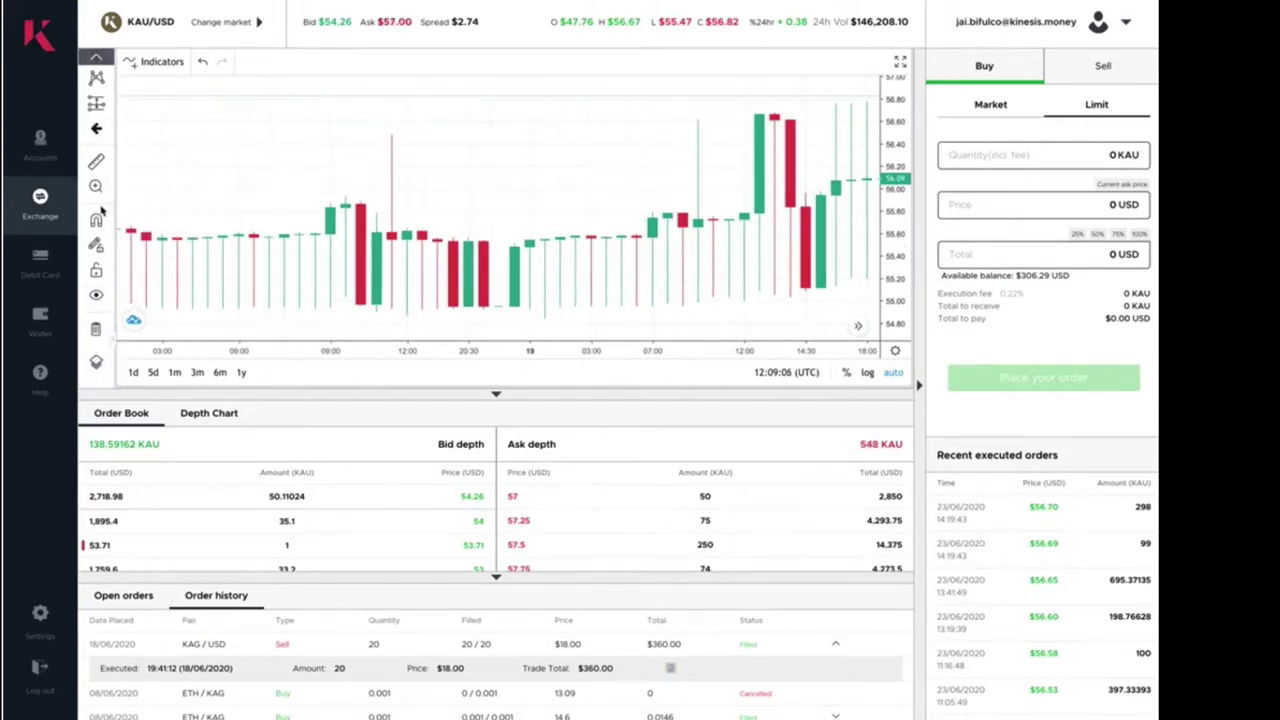
{"action": "left_click", "coordinate": [96, 56]}
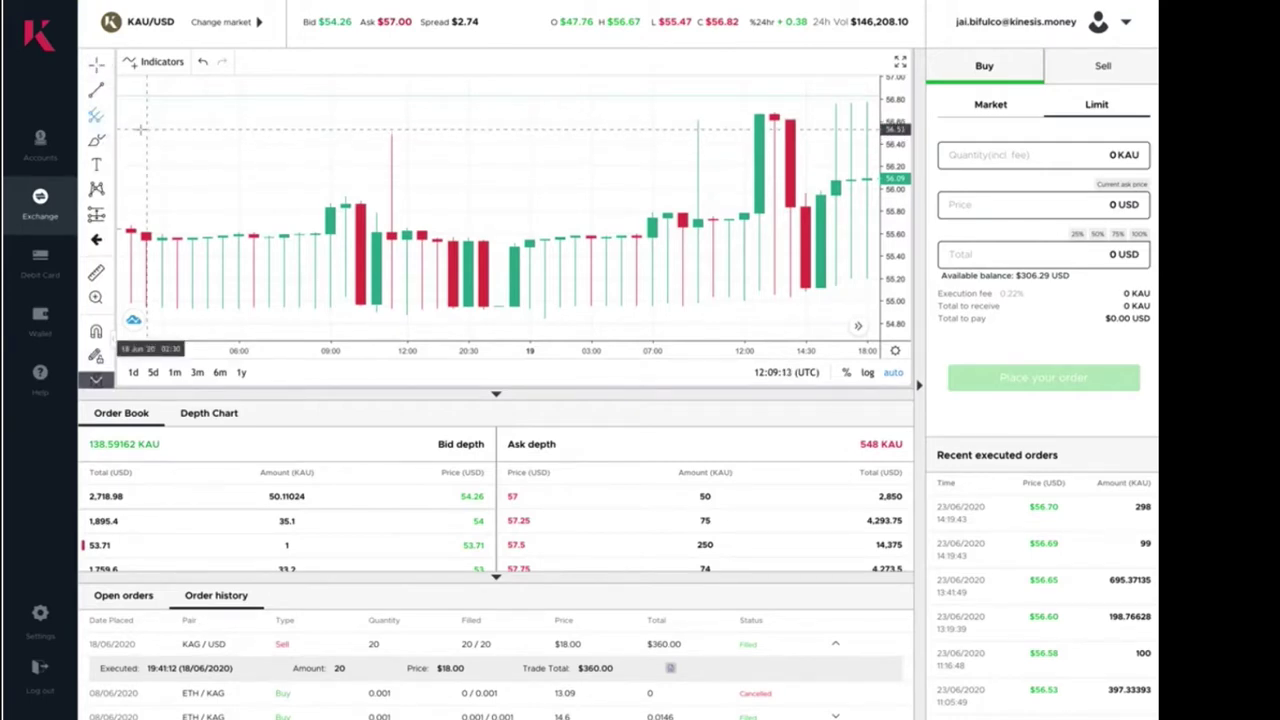
{"action": "left_click", "coordinate": [153, 63]}
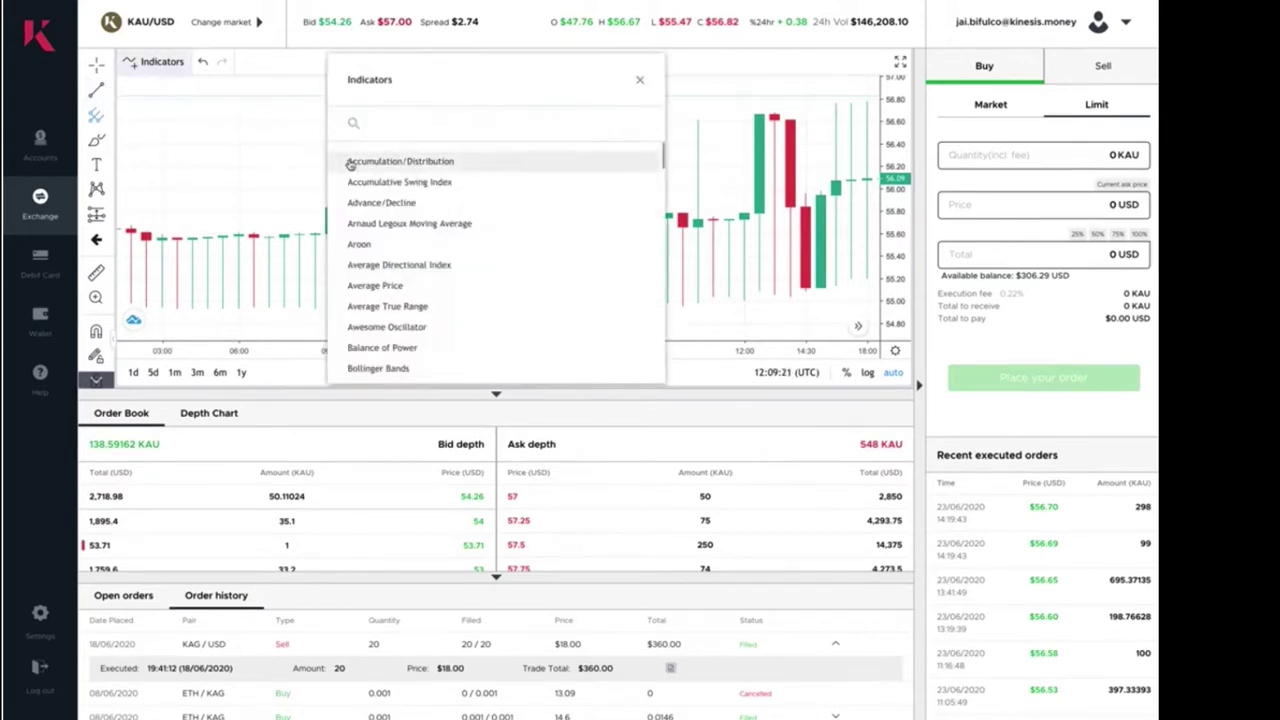
{"action": "scroll", "coordinate": [456, 250], "scroll_direction": "down", "scroll_amount": 3}
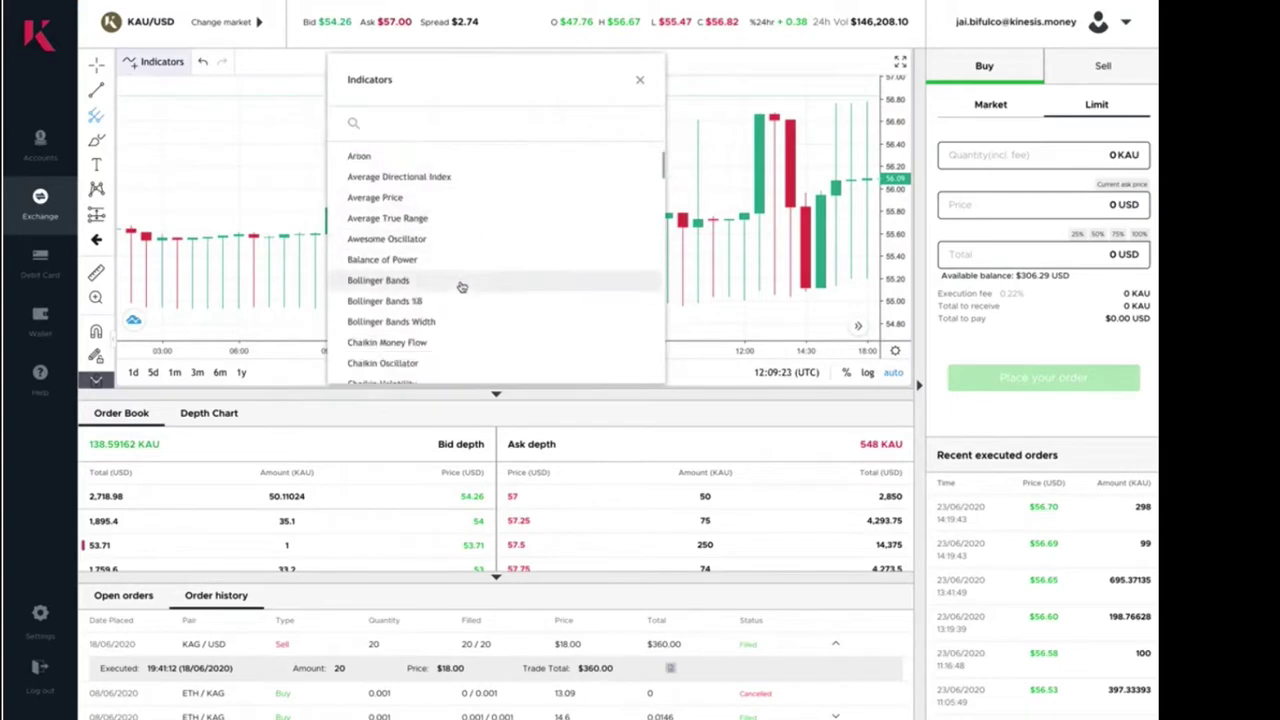
{"action": "scroll", "coordinate": [458, 291], "scroll_direction": "down", "scroll_amount": 12}
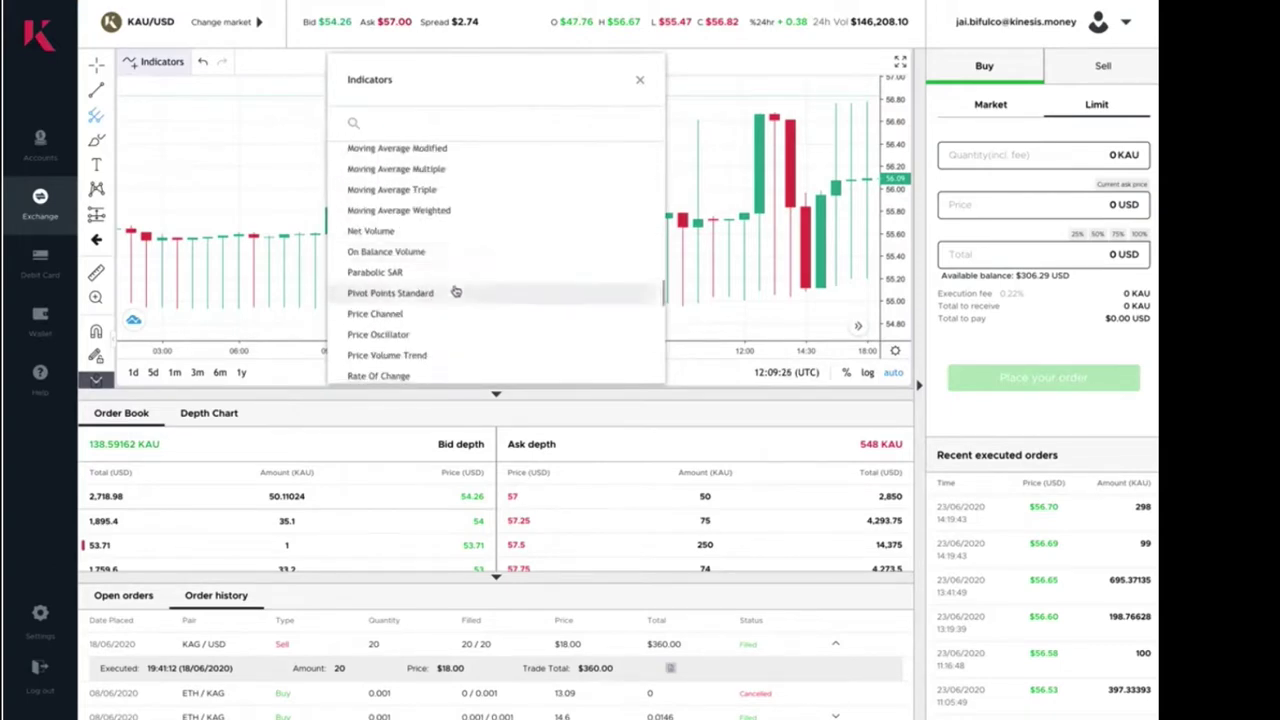
{"action": "scroll", "coordinate": [456, 293], "scroll_direction": "down", "scroll_amount": 6}
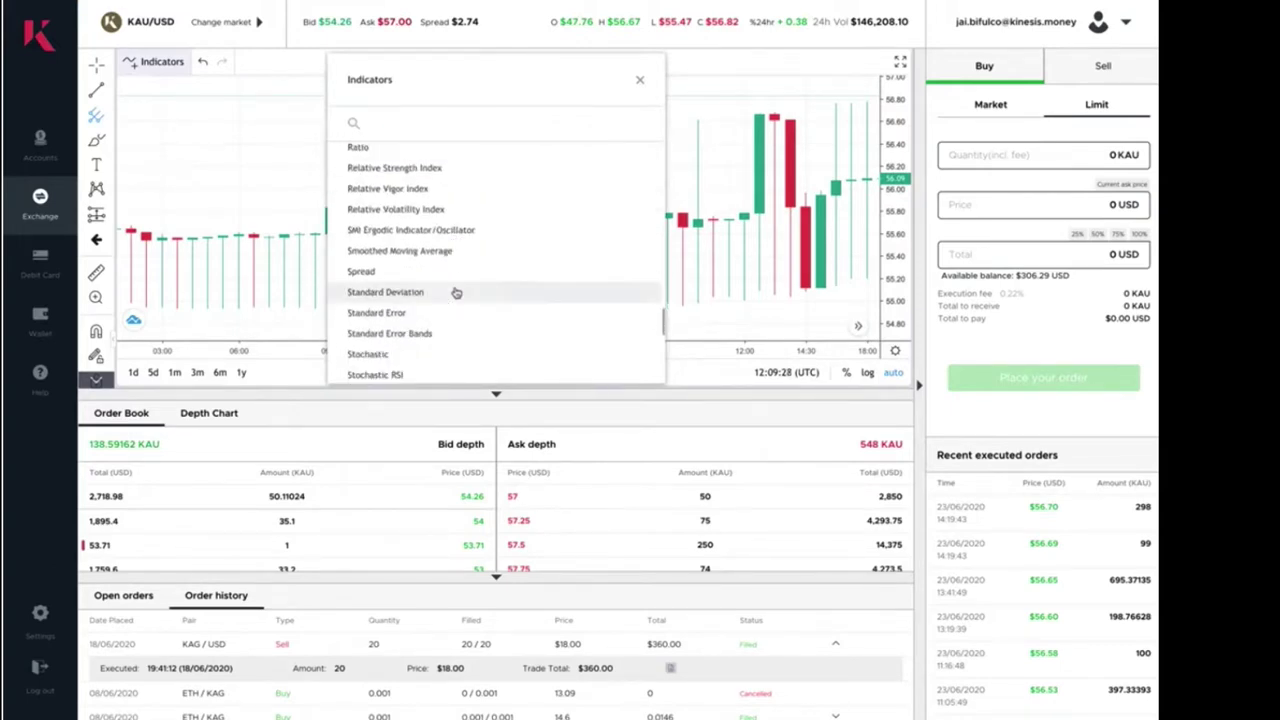
{"action": "scroll", "coordinate": [456, 292], "scroll_direction": "down", "scroll_amount": 7}
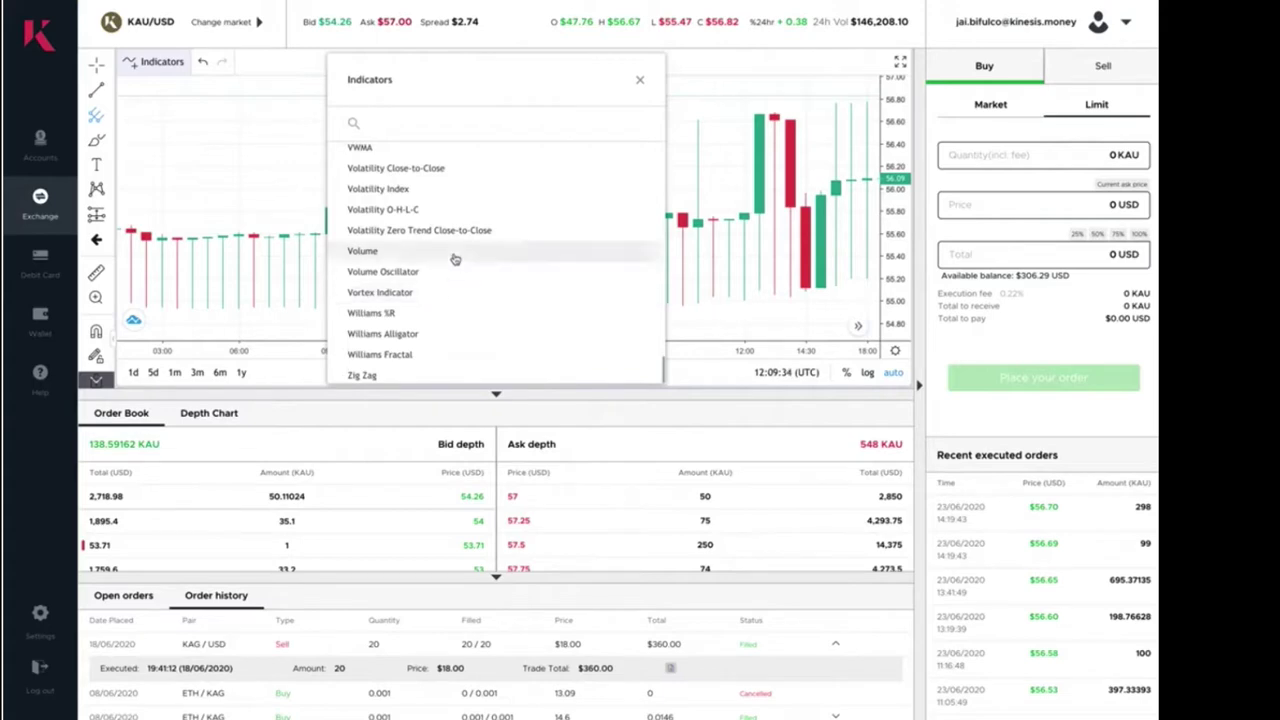
{"action": "left_click", "coordinate": [453, 259]}
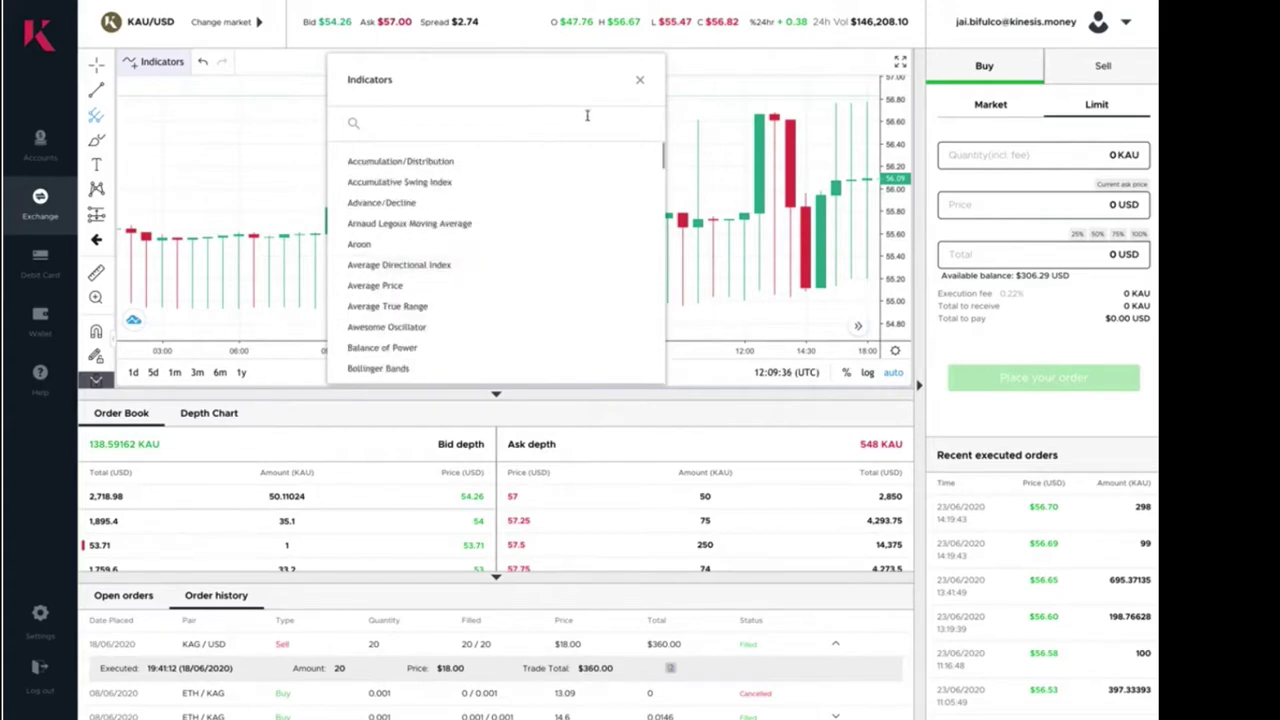
{"action": "left_click", "coordinate": [639, 80]}
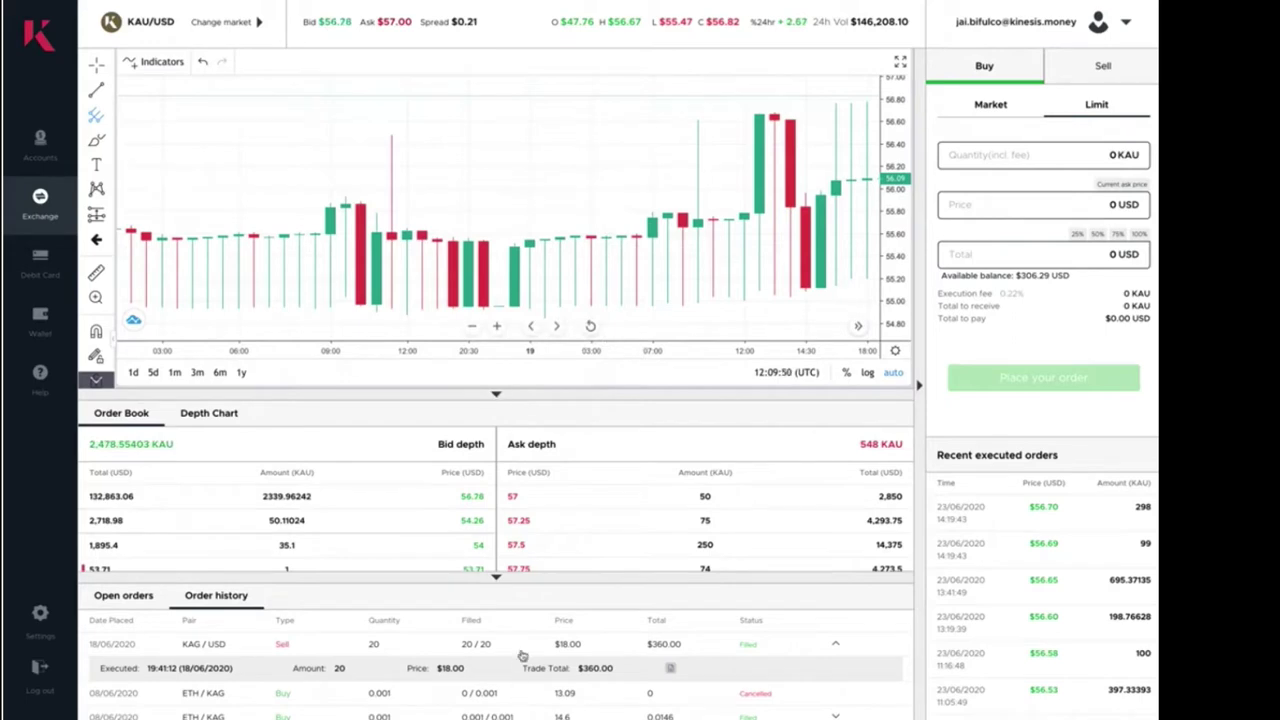
- Collapse the order book and the order history beneath the chart and restore both
{"action": "left_click", "coordinate": [496, 395]}
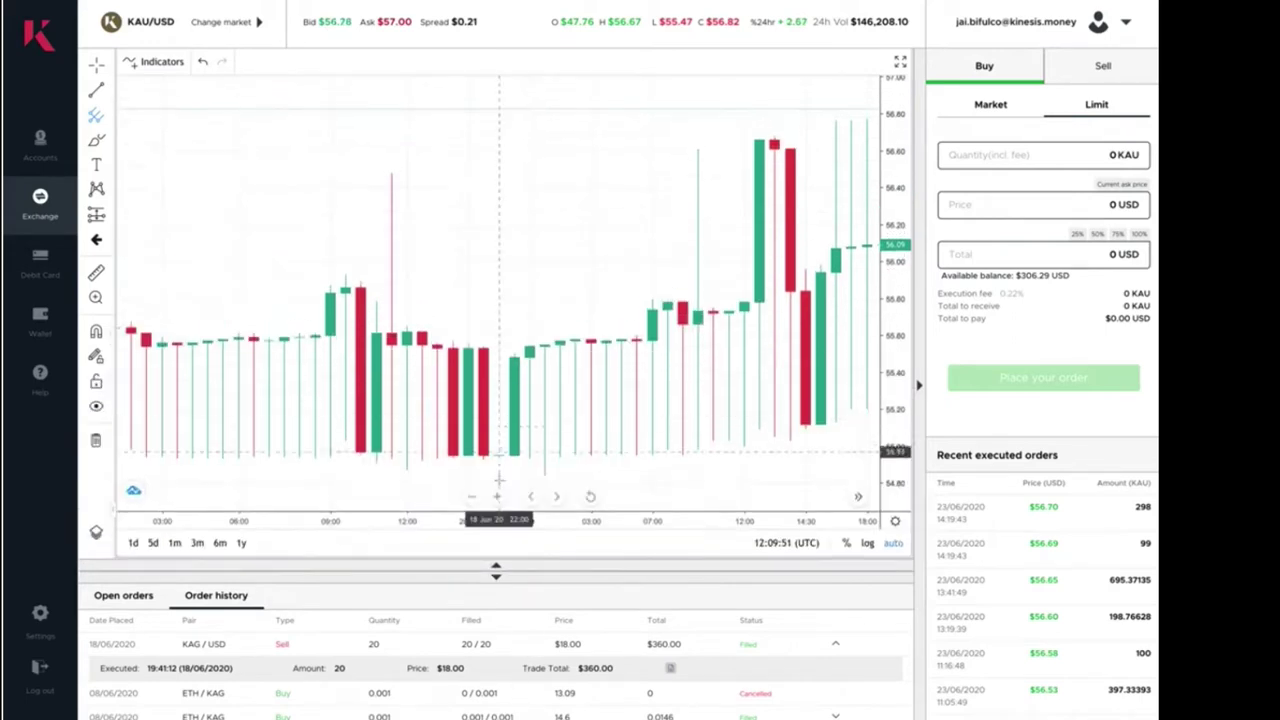
{"action": "left_click", "coordinate": [496, 576]}
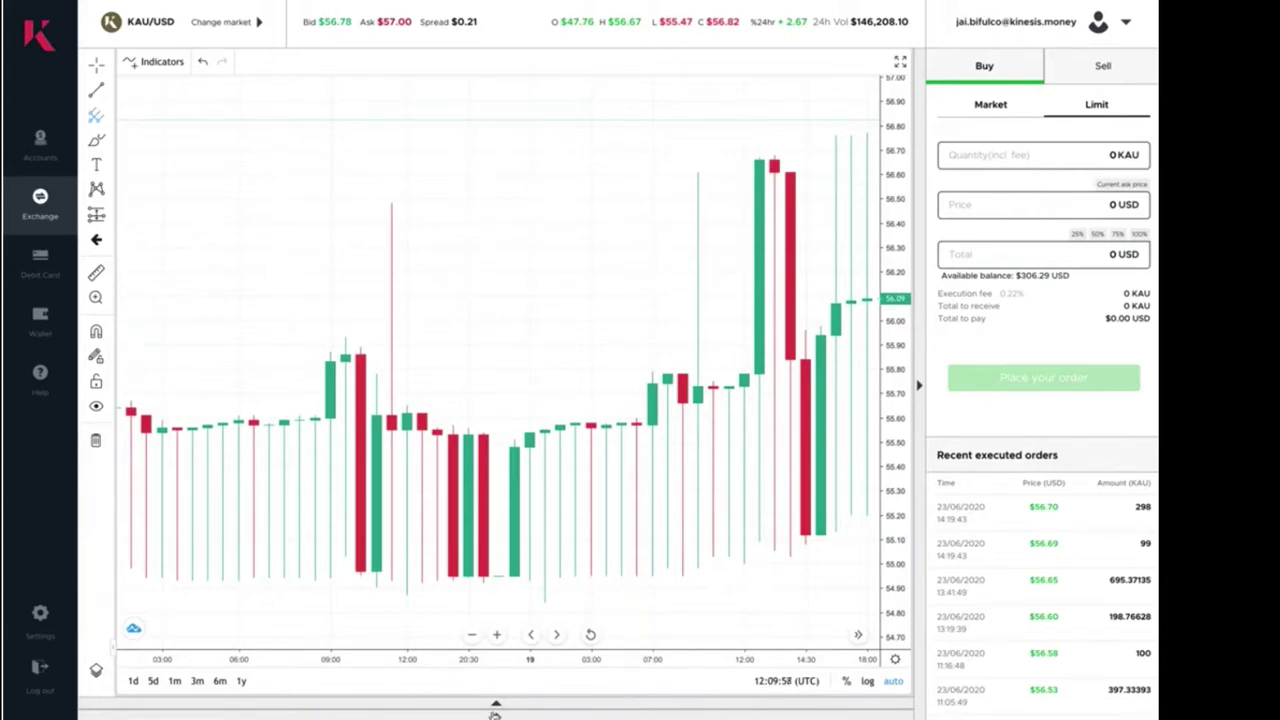
{"action": "left_click", "coordinate": [496, 708]}
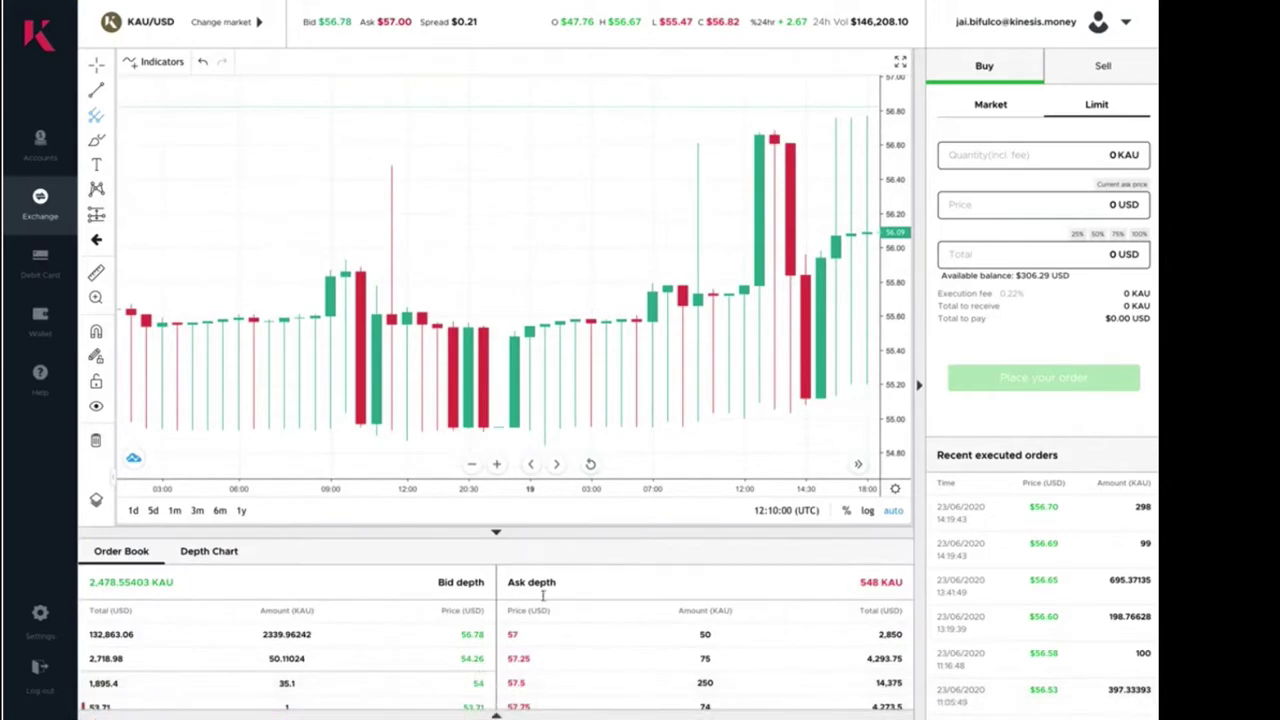
{"action": "left_click", "coordinate": [497, 714]}
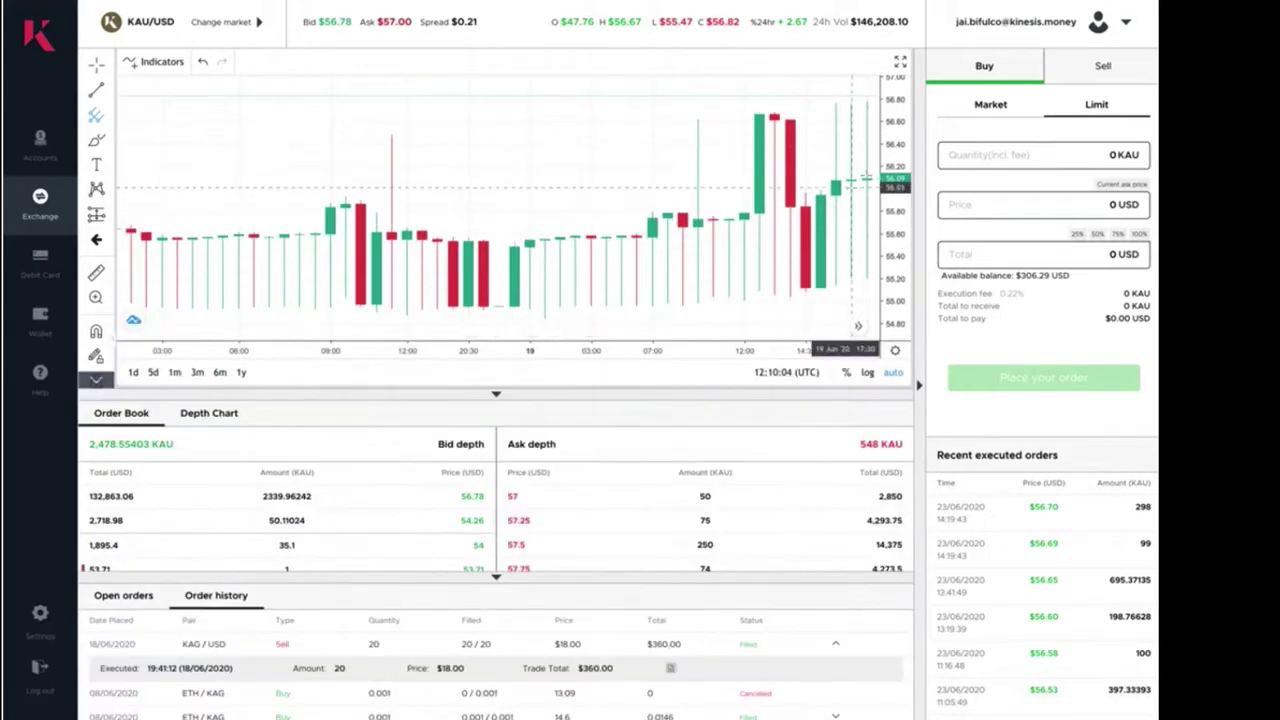
- Toggle the chart repeatedly between its enlarged and normal size, ending with the order book and order history shown
{"action": "left_click", "coordinate": [902, 64]}
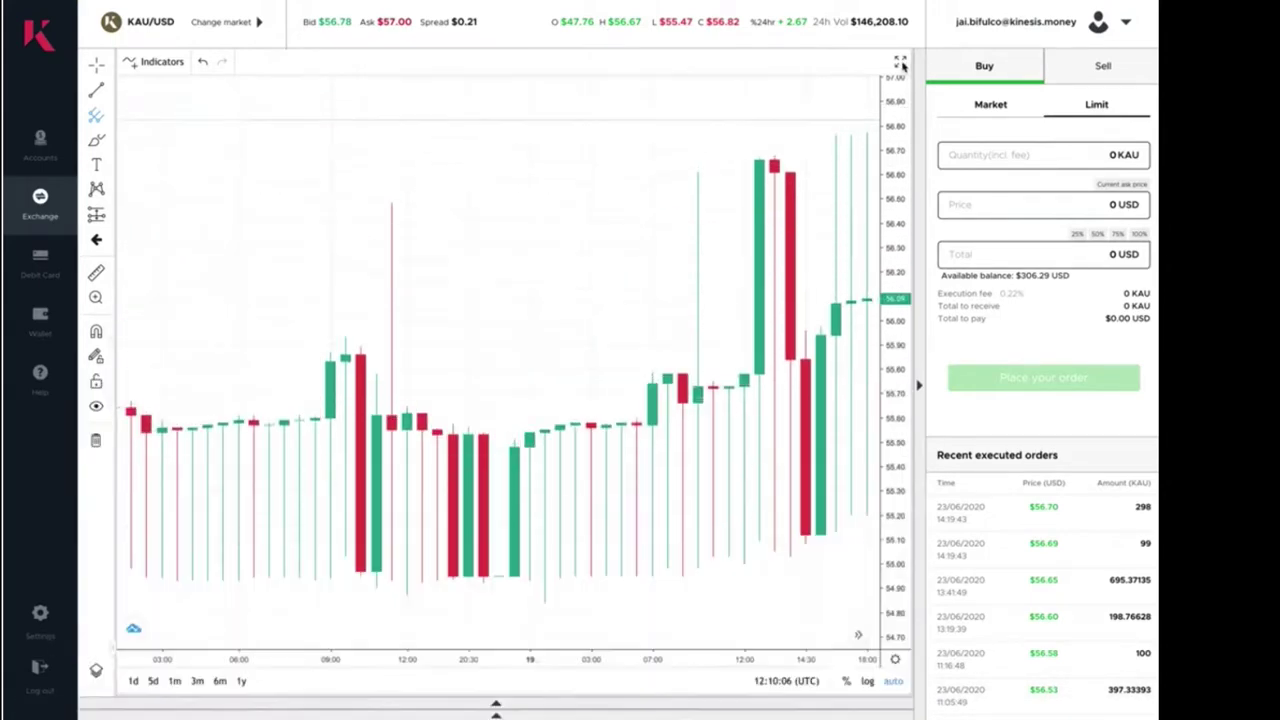
{"action": "left_click", "coordinate": [902, 64]}
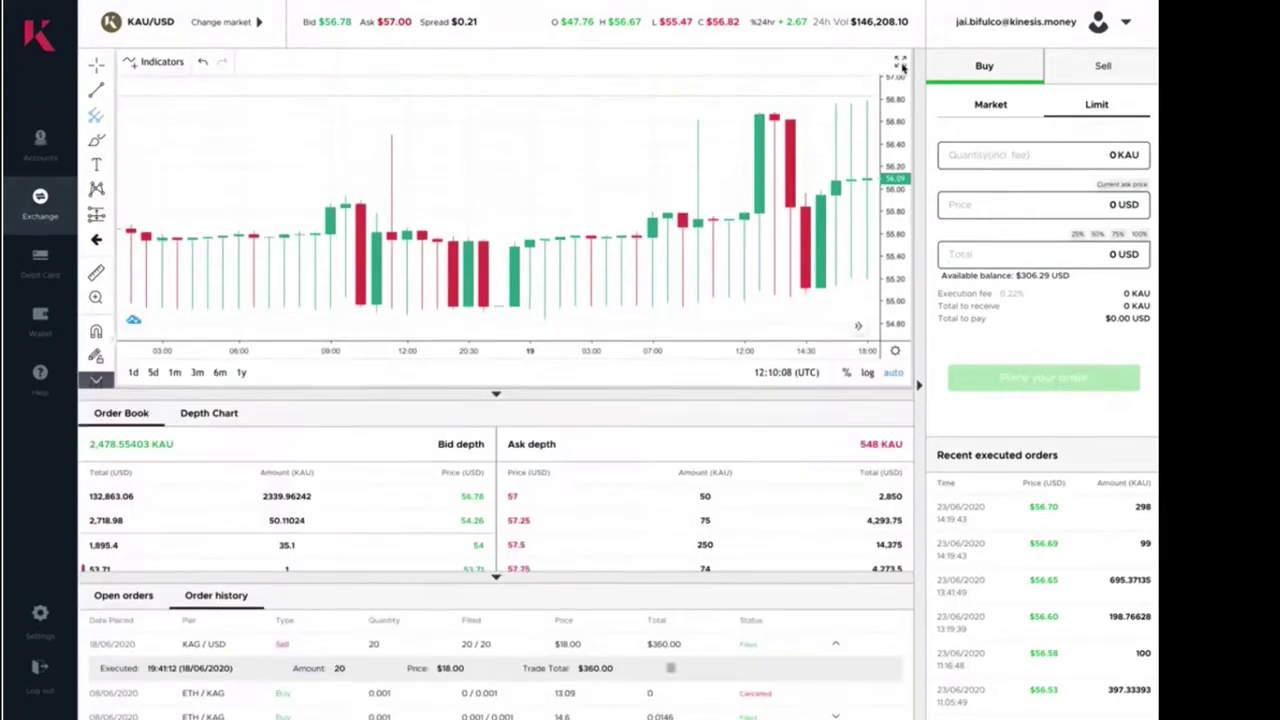
{"action": "left_click", "coordinate": [900, 64]}
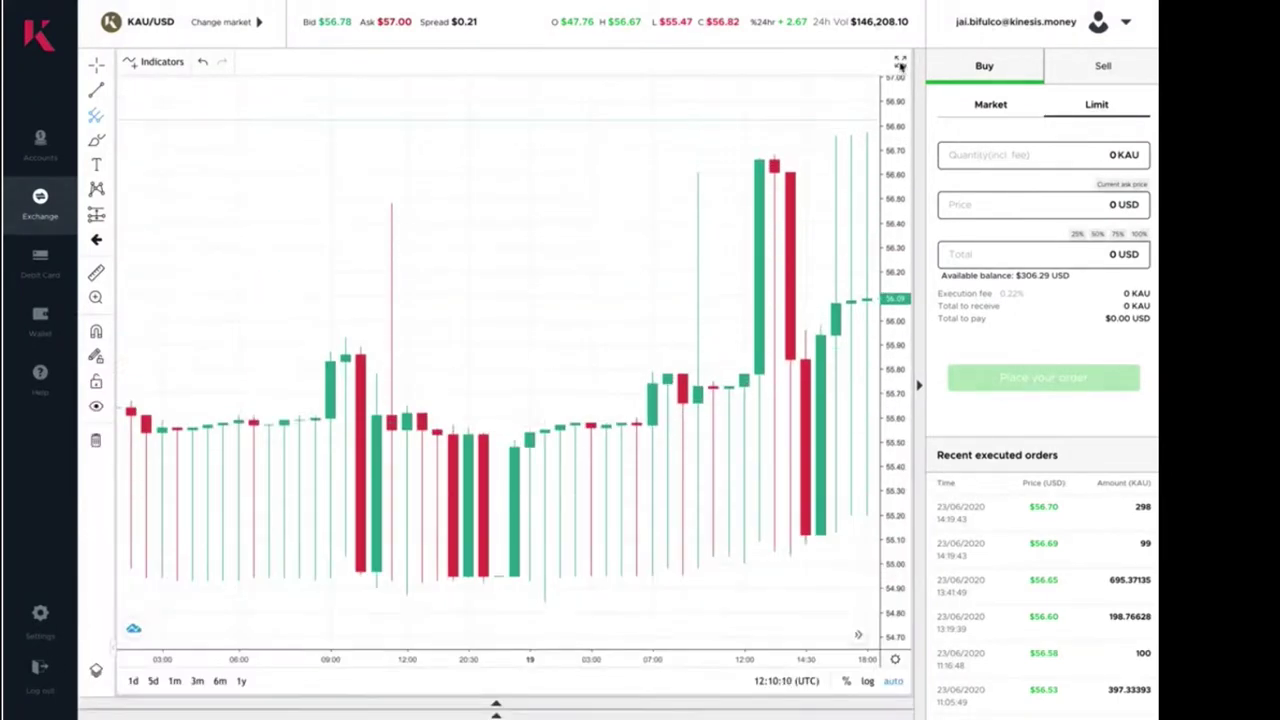
{"action": "left_click", "coordinate": [901, 65]}
{"action": "left_click", "coordinate": [901, 64]}
{"action": "left_click", "coordinate": [901, 63]}
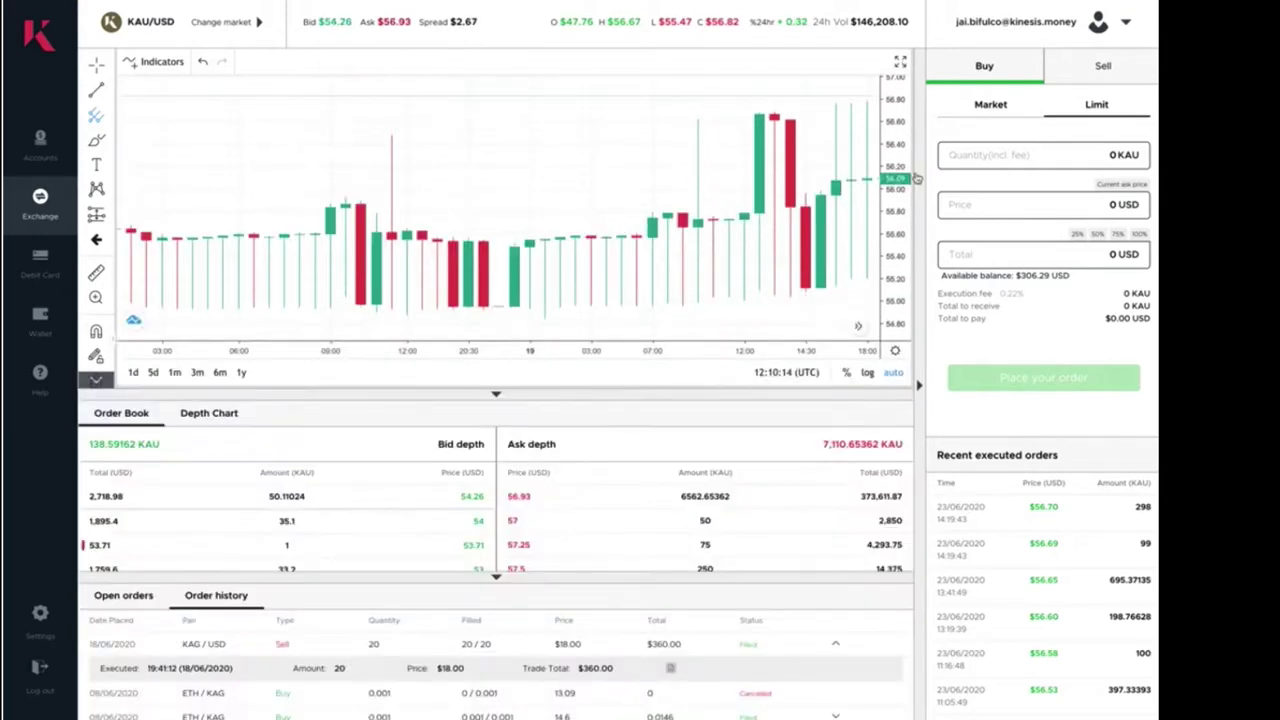
- Enlarge the chart over the order book and order history, with the order form and recent executed orders hidden
{"action": "left_click", "coordinate": [919, 389]}
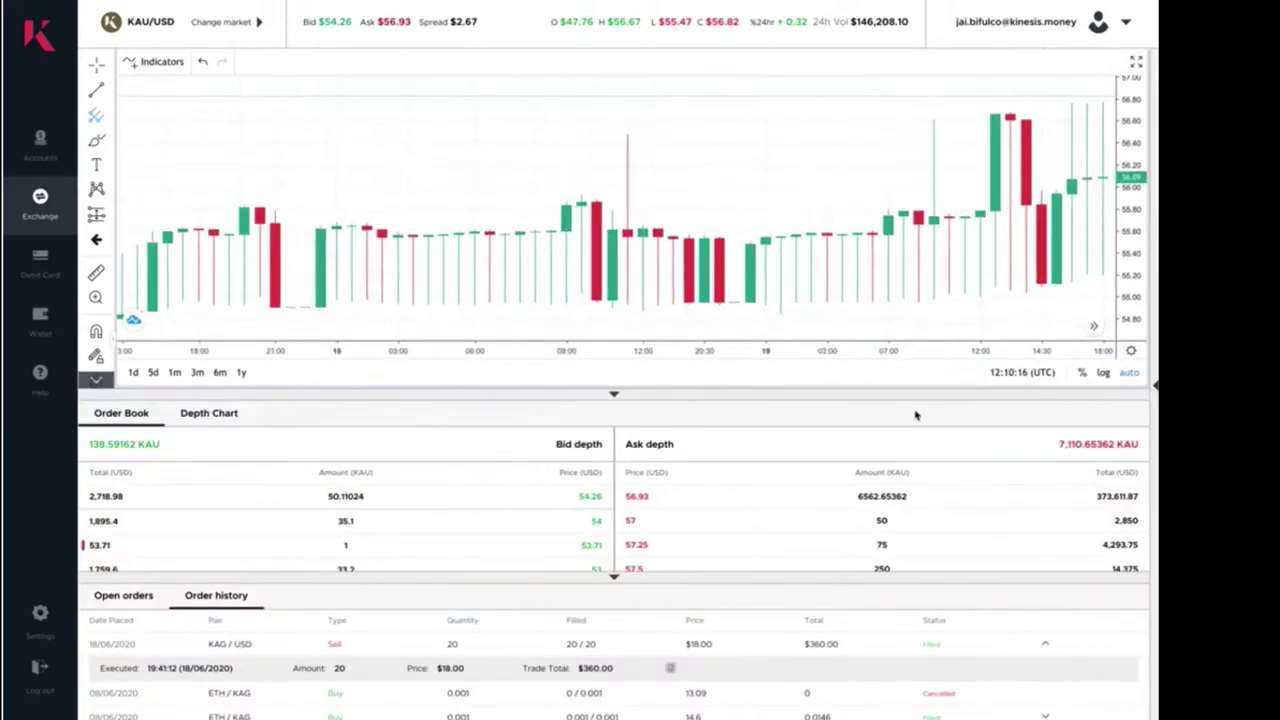
{"action": "left_click", "coordinate": [1136, 64]}
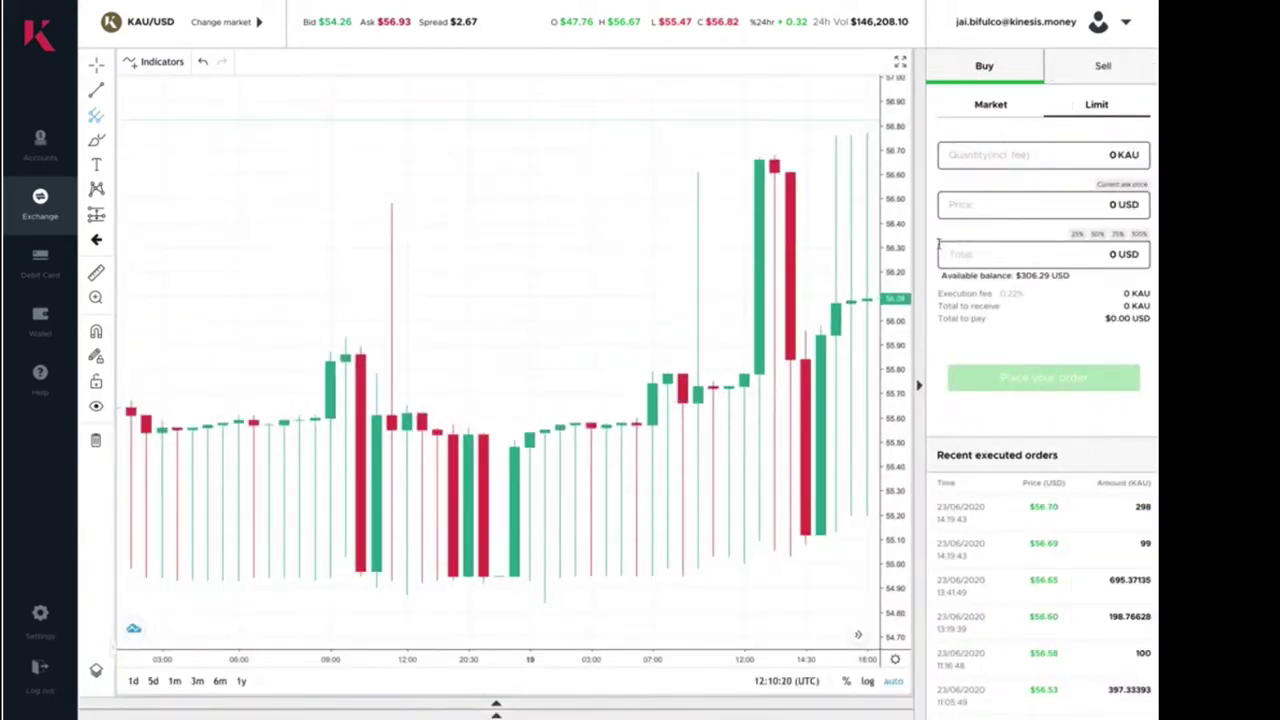
{"action": "left_click", "coordinate": [920, 387]}
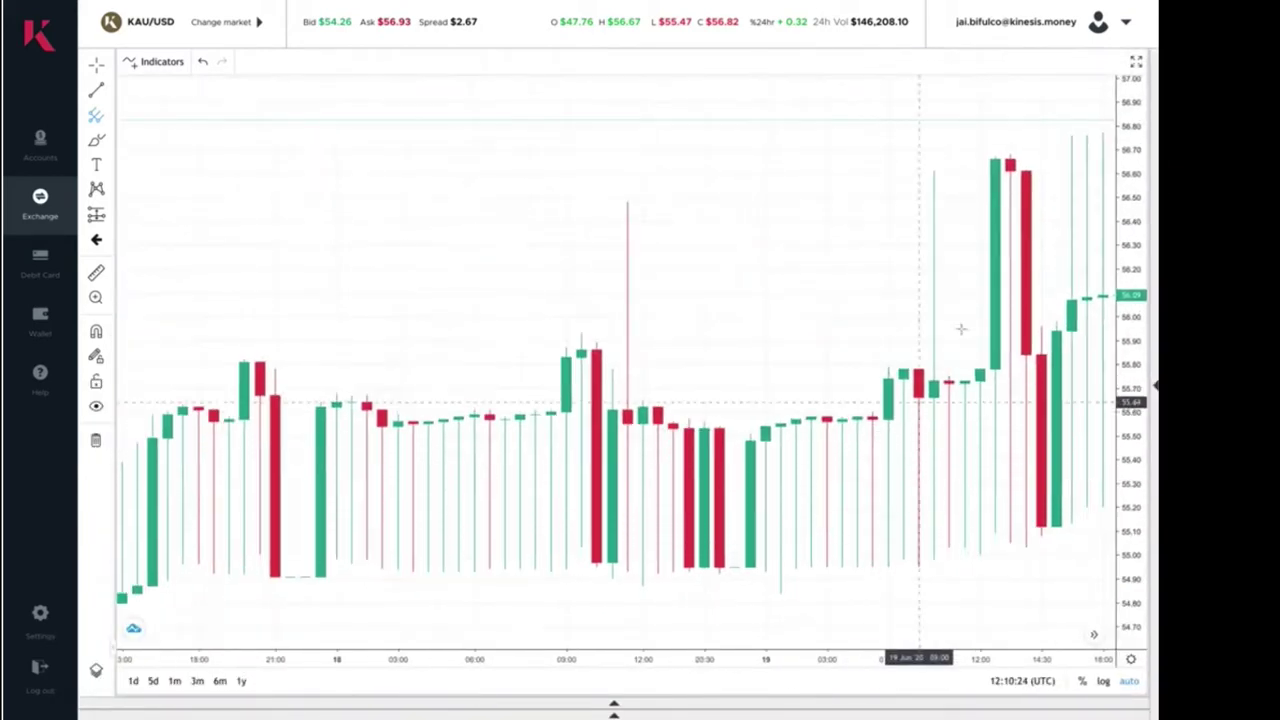
- Show the market pairs list beside the enlarged KAU/USD chart and display a longer price history
{"action": "left_click", "coordinate": [218, 21]}
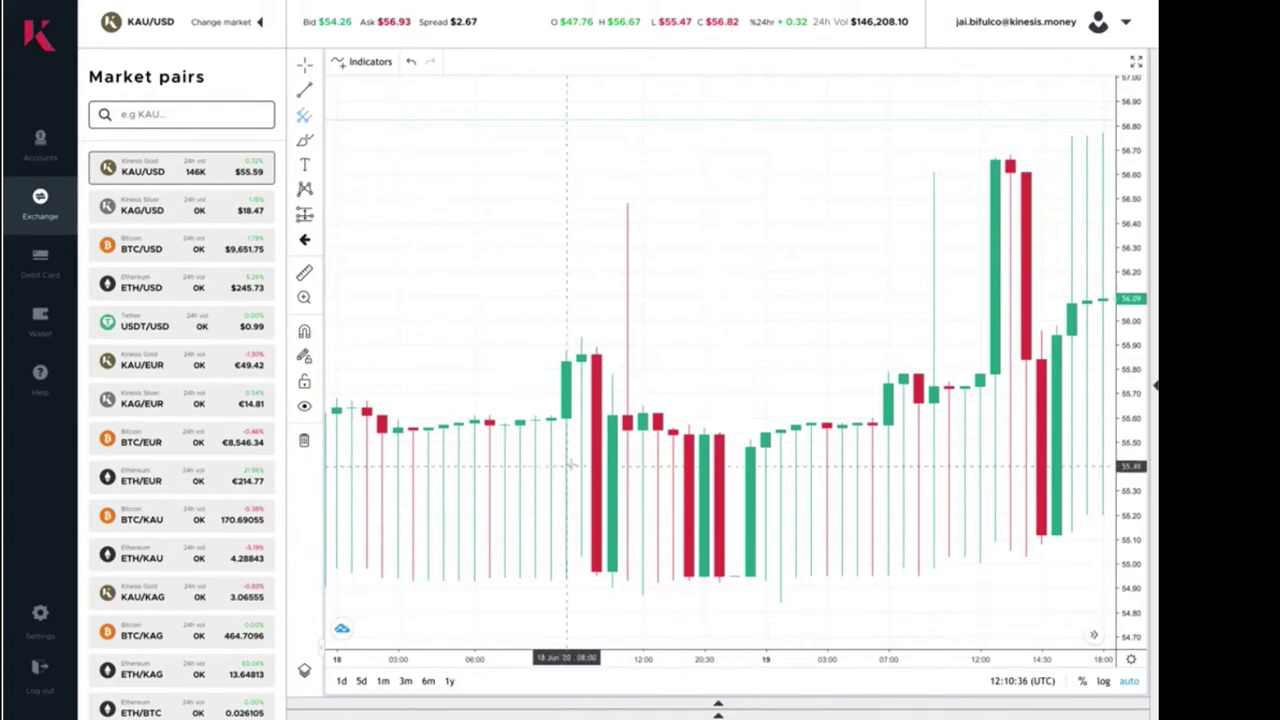
{"action": "scroll", "coordinate": [480, 380], "scroll_direction": "down", "scroll_amount": 8}
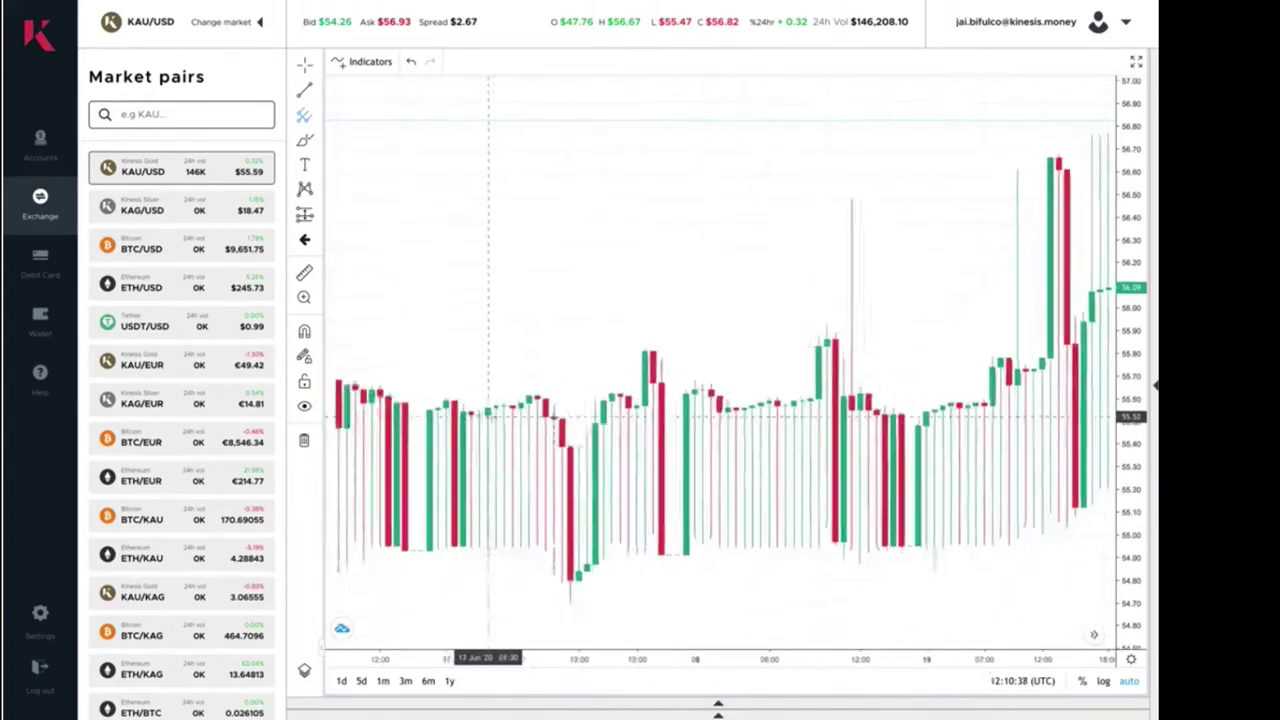
- Examine the recent KAU/USD candles on the enlarged chart at closer and wider time scales
{"action": "scroll", "coordinate": [491, 418], "scroll_direction": "up", "scroll_amount": 8}
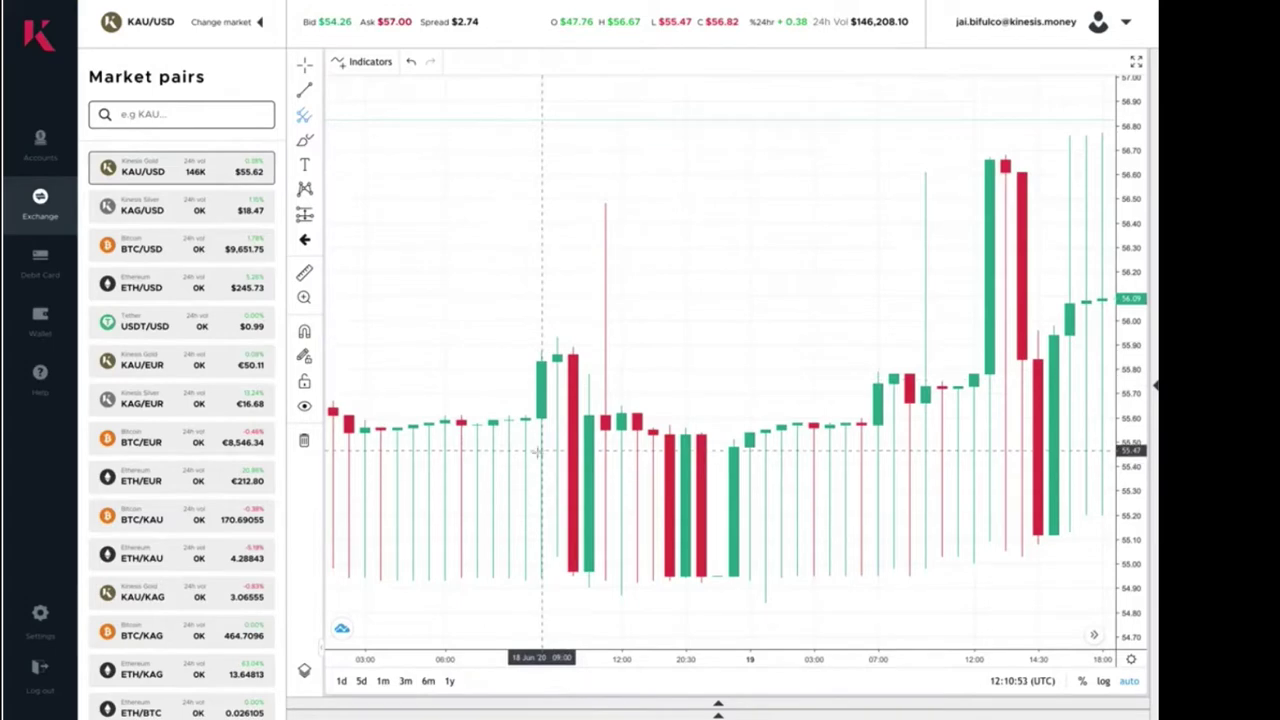
{"action": "scroll", "coordinate": [665, 495], "scroll_direction": "up", "scroll_amount": 3}
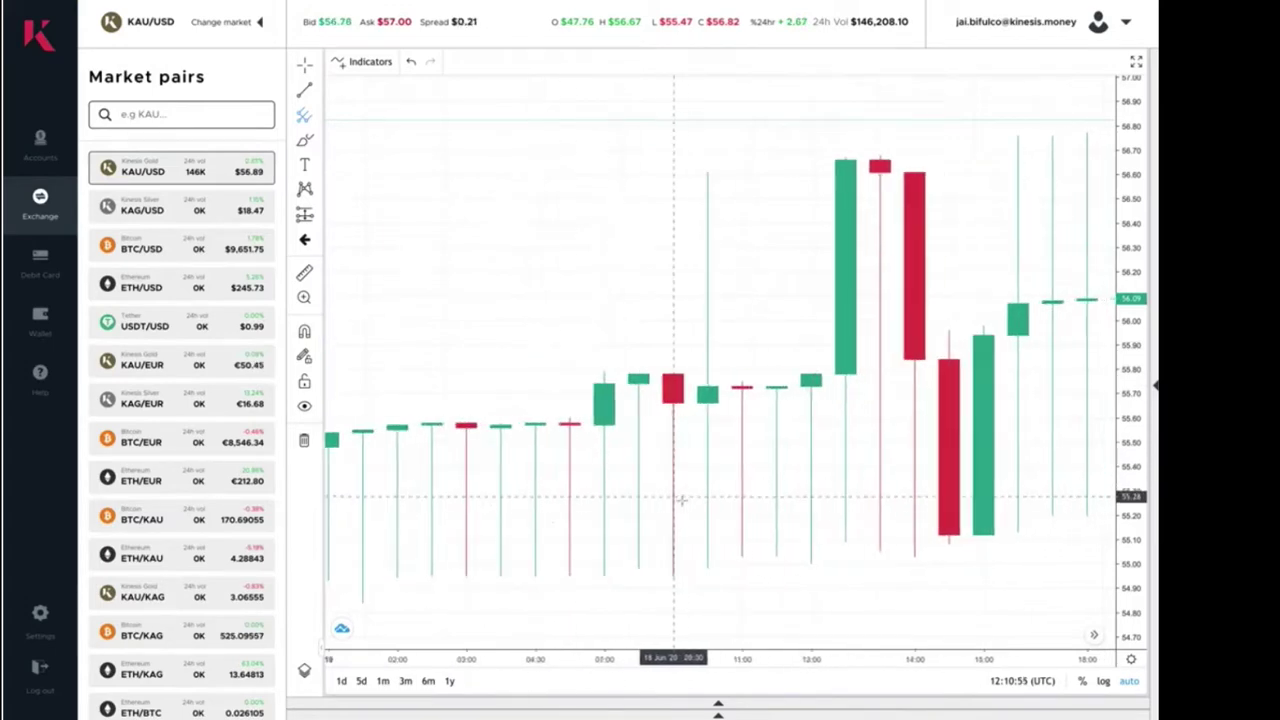
{"action": "scroll", "coordinate": [660, 502], "scroll_direction": "down", "scroll_amount": 5}
{"action": "scroll", "coordinate": [634, 530], "scroll_direction": "up", "scroll_amount": 5}
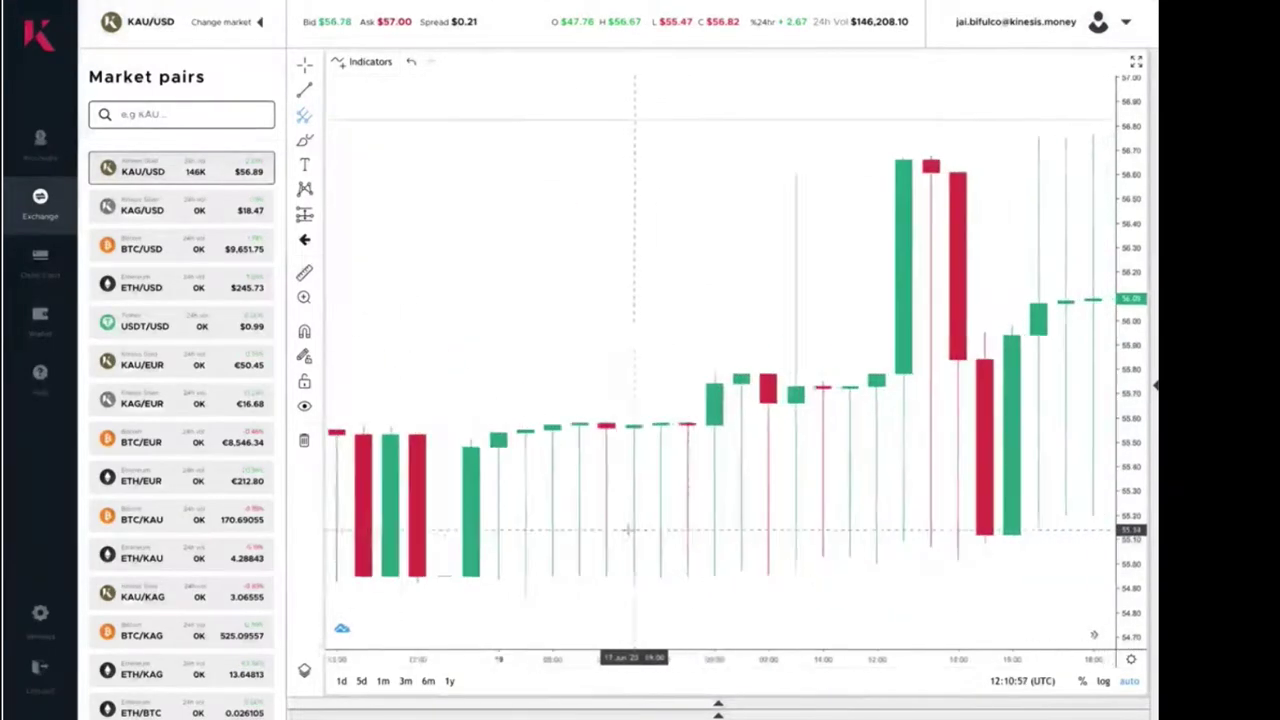
{"action": "scroll", "coordinate": [621, 524], "scroll_direction": "up", "scroll_amount": 1}
{"action": "scroll", "coordinate": [619, 530], "scroll_direction": "down", "scroll_amount": 4}
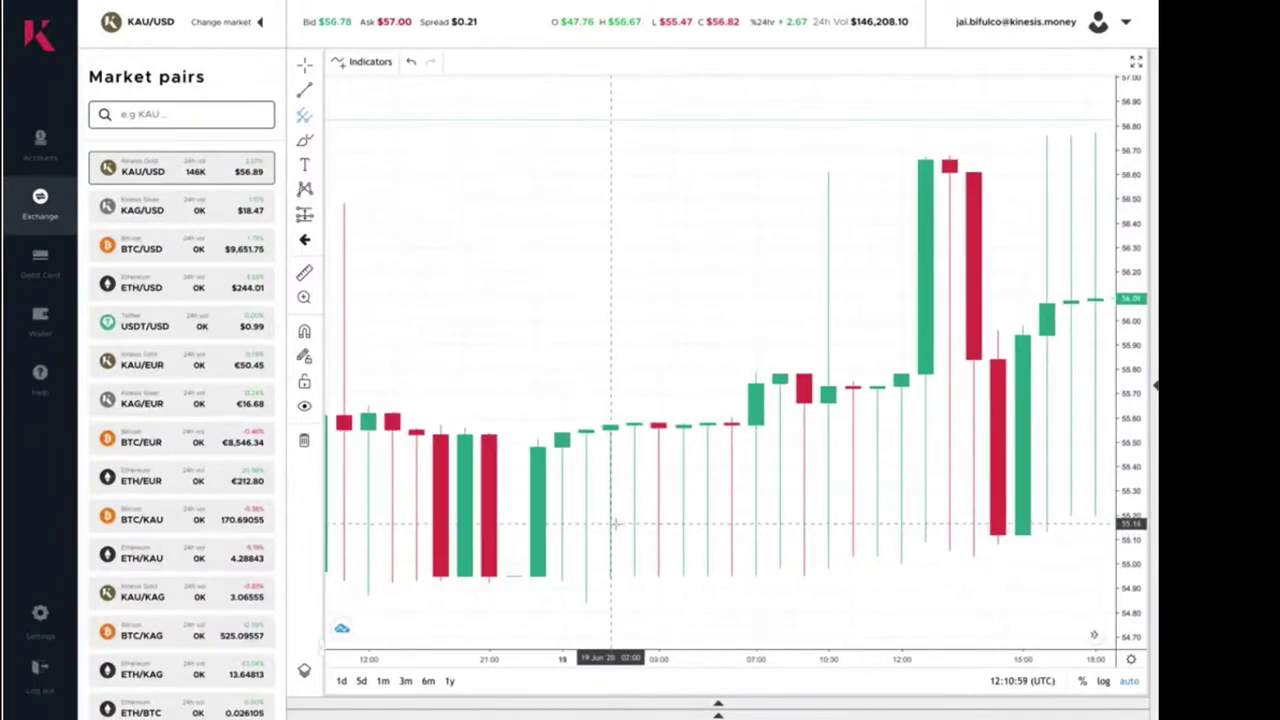
{"action": "scroll", "coordinate": [616, 526], "scroll_direction": "up", "scroll_amount": 4}
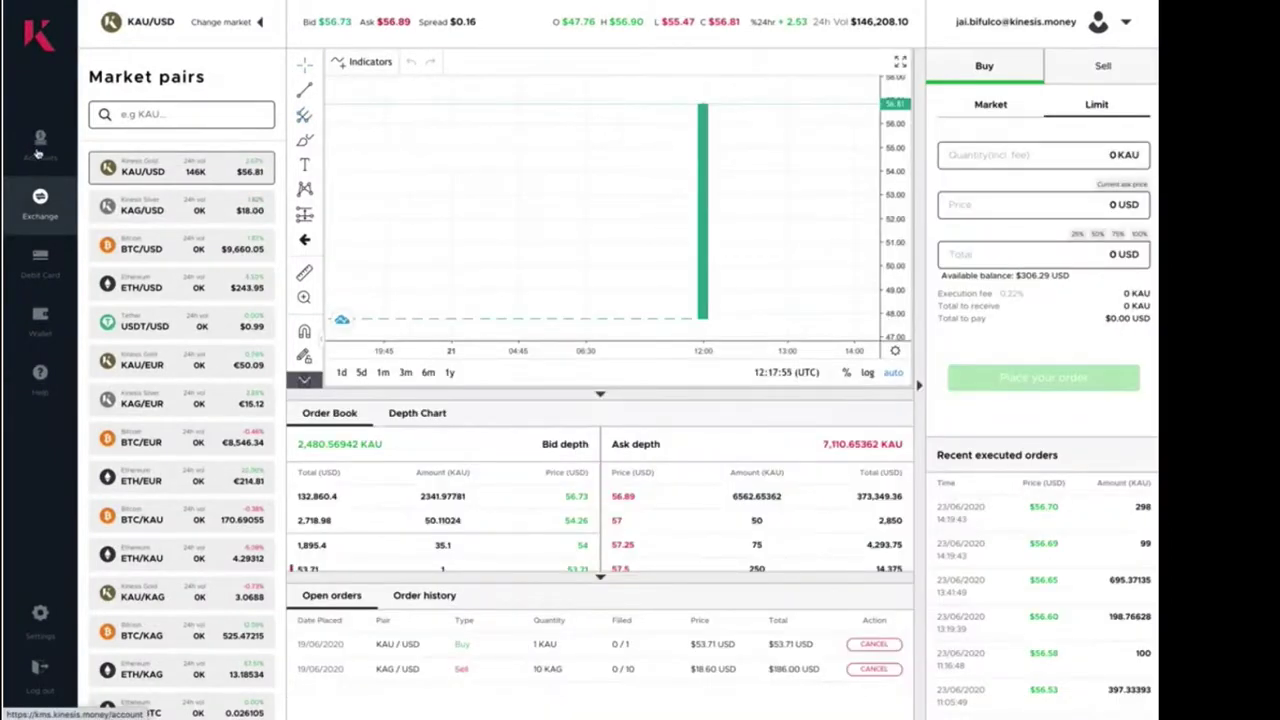
- Open the deposit page from the accounts overview and show the bank details for depositing AED
{"action": "left_click", "coordinate": [36, 150]}
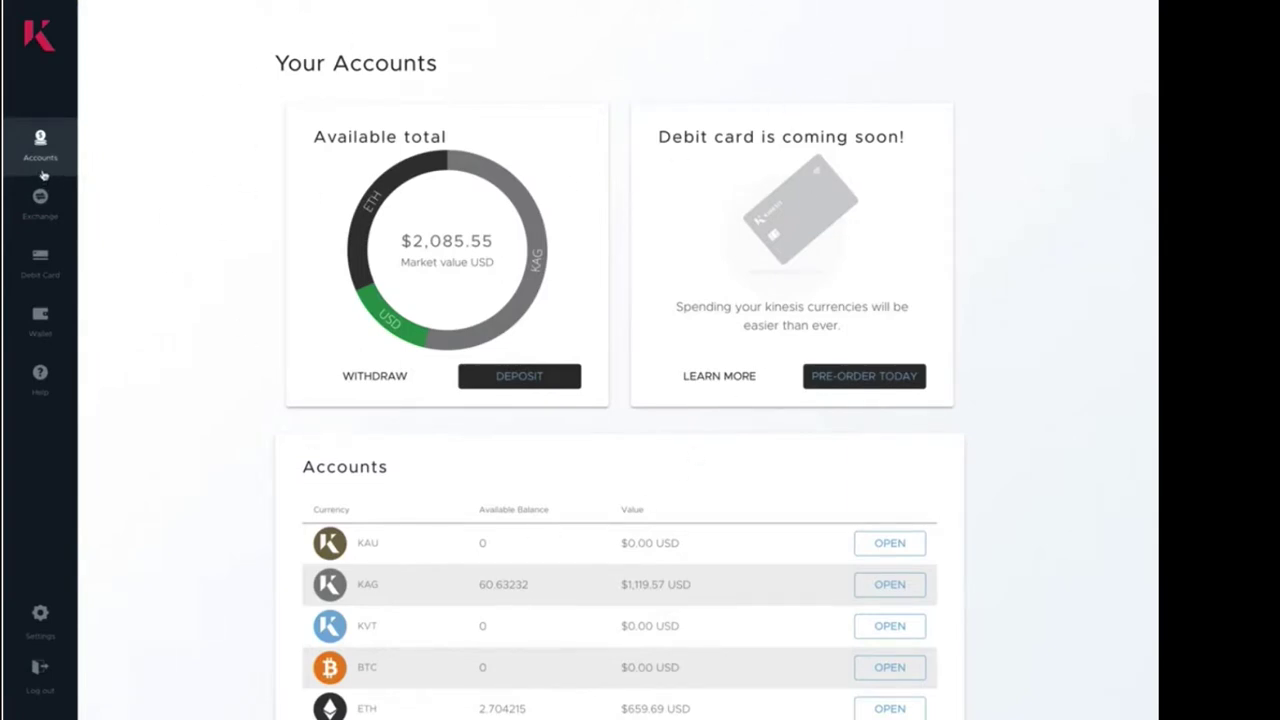
{"action": "left_click", "coordinate": [508, 376]}
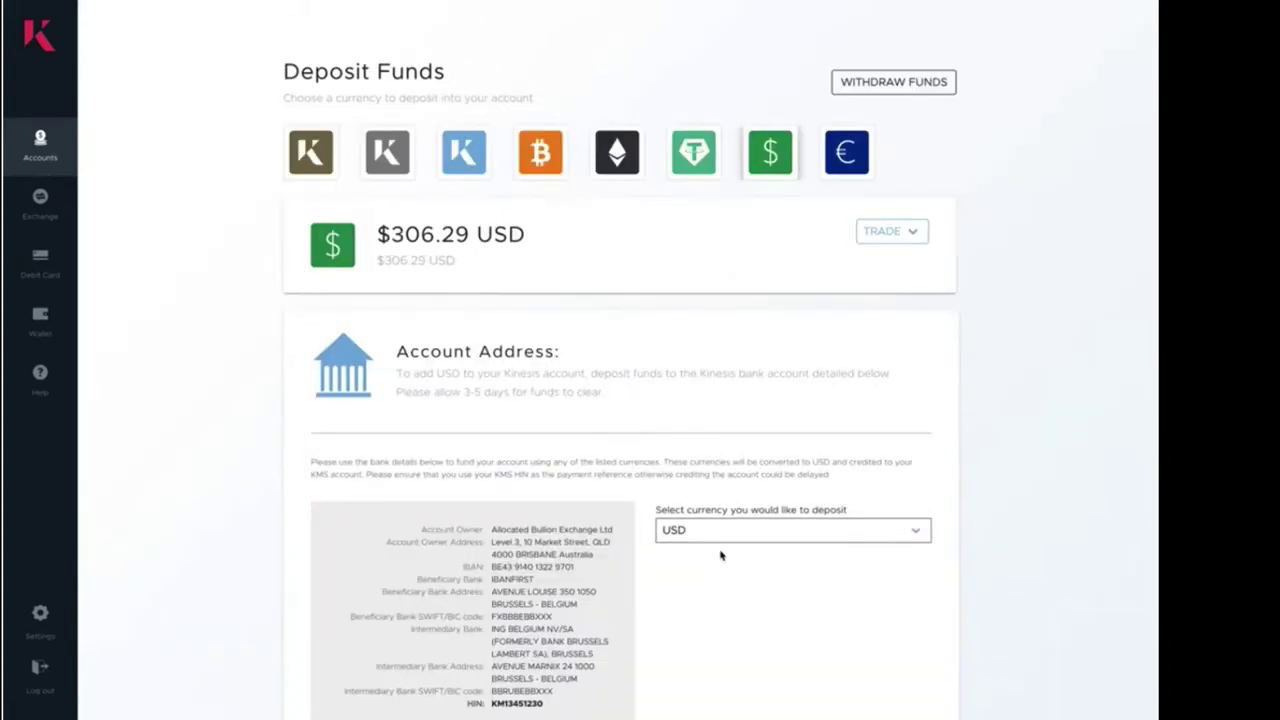
{"action": "left_click", "coordinate": [711, 539]}
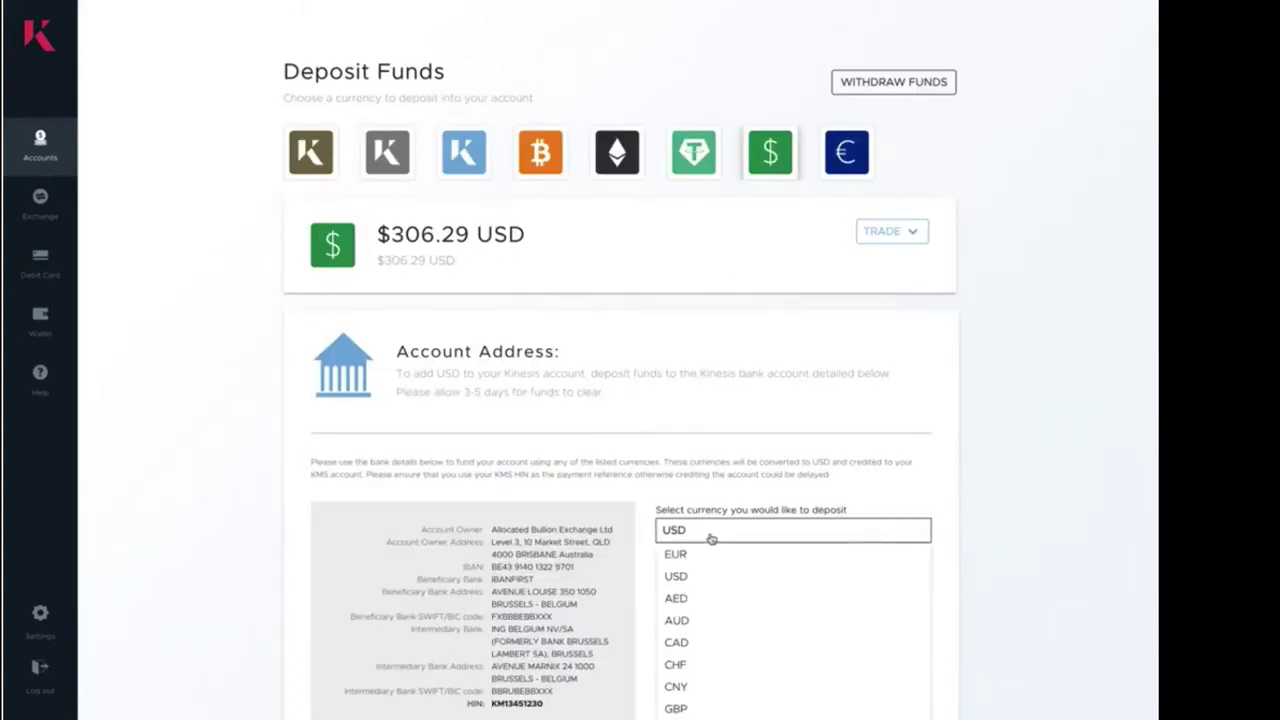
{"action": "left_click", "coordinate": [692, 600]}
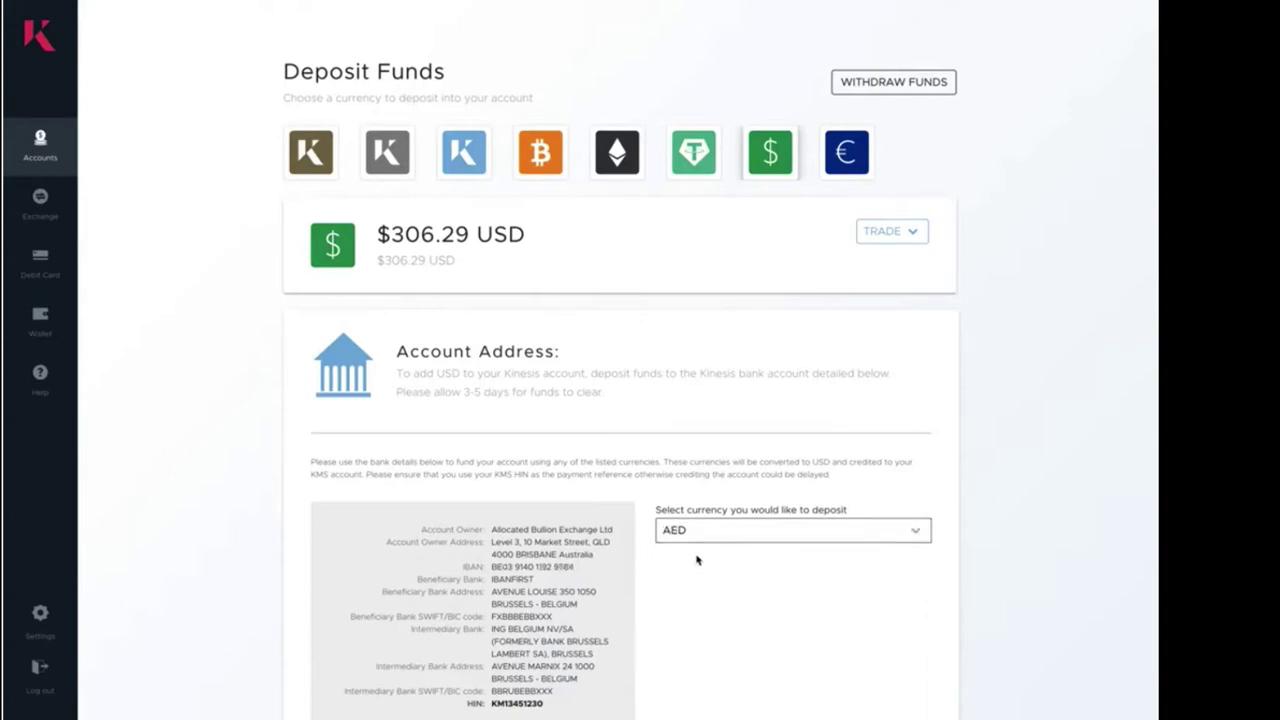
- Choose AUD as the deposit currency and highlight the IBAN in the bank details
{"action": "left_click", "coordinate": [698, 540]}
{"action": "left_click", "coordinate": [689, 621]}
{"action": "left_click_drag", "start_coordinate": [495, 568], "coordinate": [588, 576]}
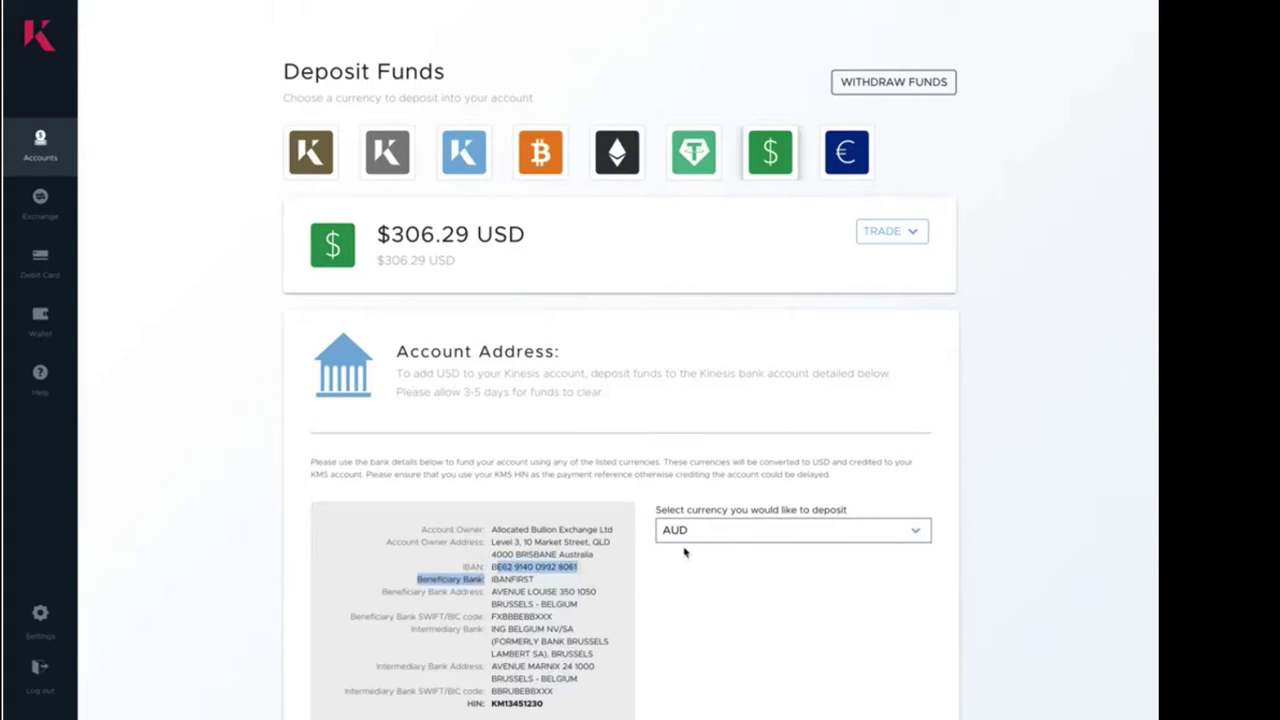
- Show the bank details for CAD, CNY and GBP deposits in turn, ending with GBP
{"action": "left_click", "coordinate": [686, 541]}
{"action": "left_click", "coordinate": [686, 645]}
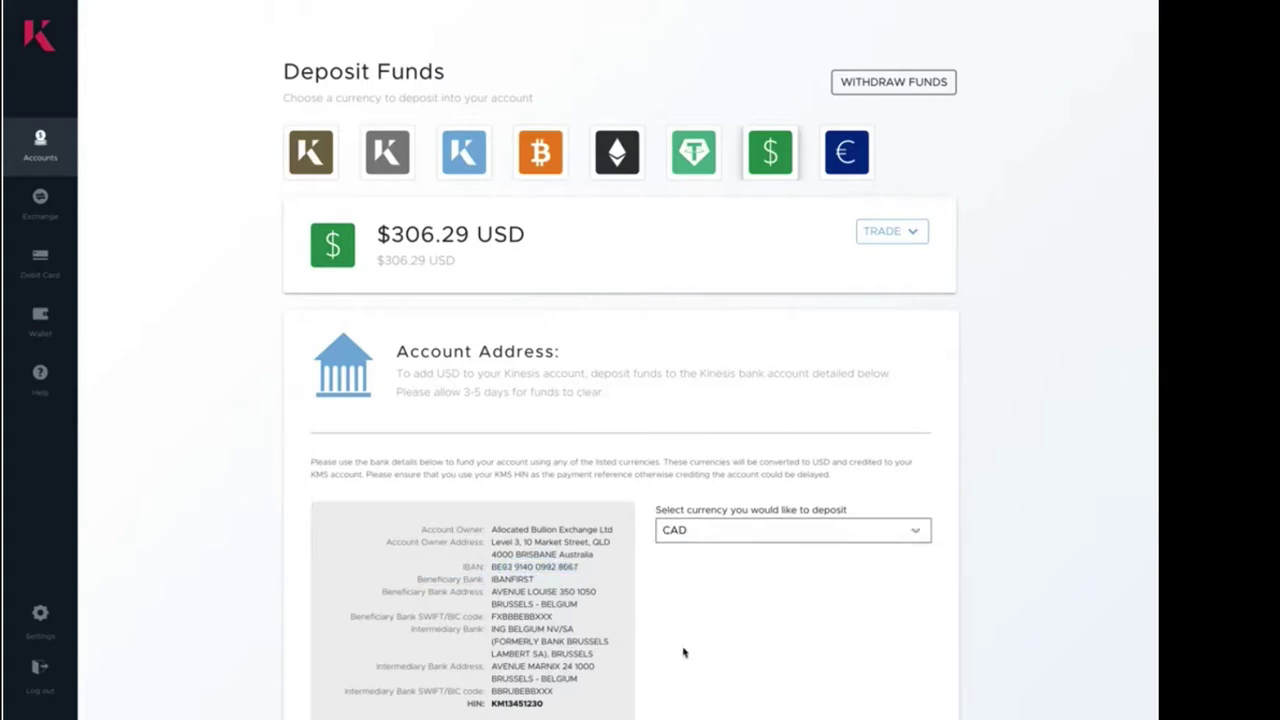
{"action": "left_click", "coordinate": [702, 546]}
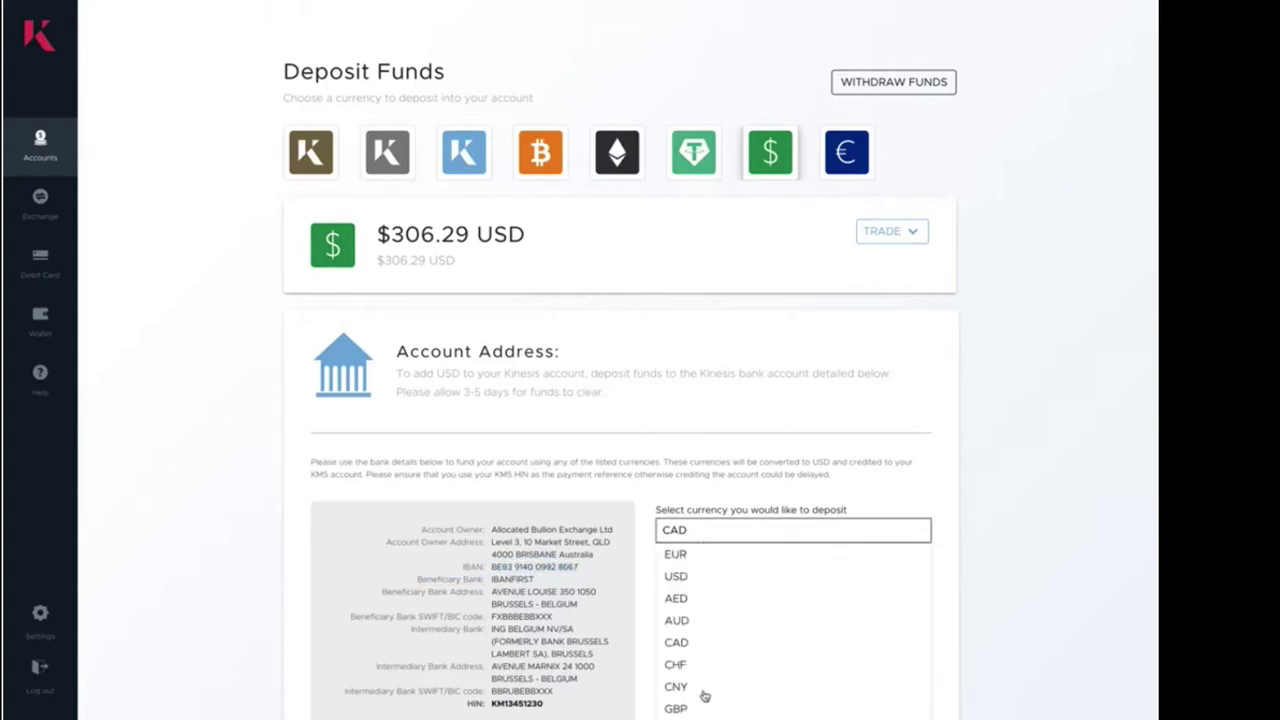
{"action": "left_click", "coordinate": [700, 688]}
{"action": "left_click", "coordinate": [733, 539]}
{"action": "left_click", "coordinate": [678, 709]}
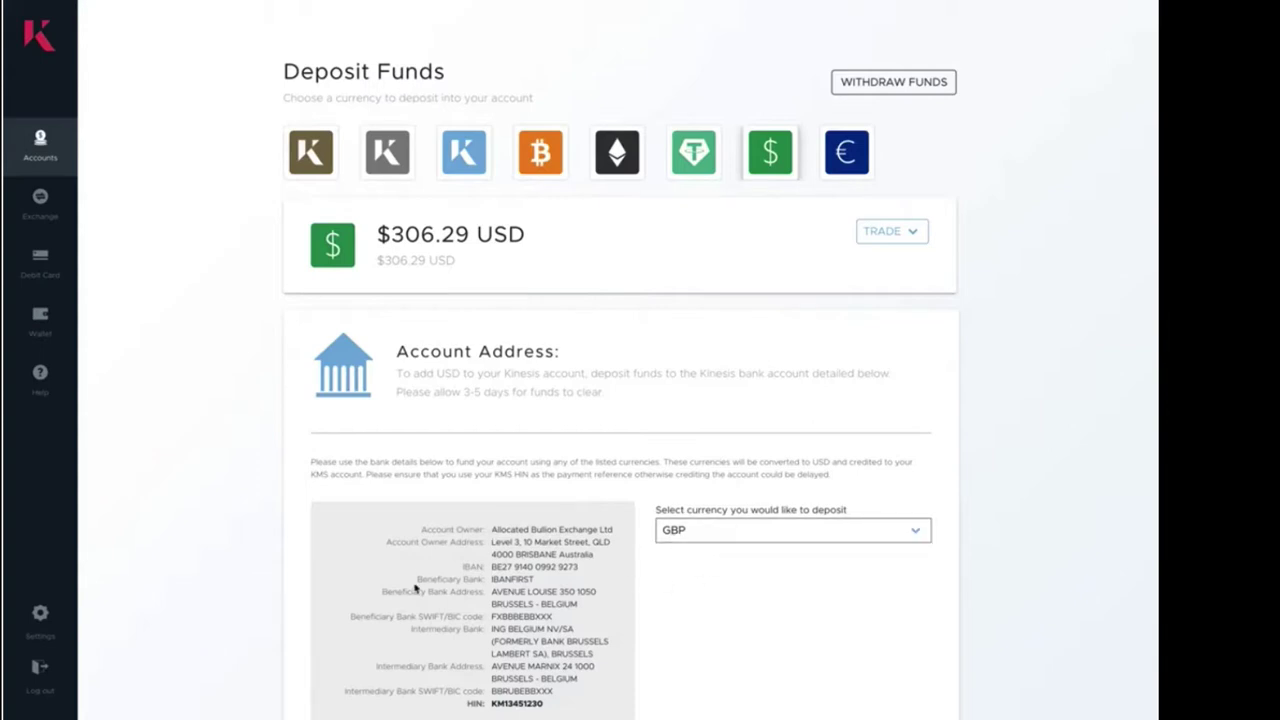
- Highlight the bank details for GBP deposits and review the list of deposit currencies, keeping GBP
{"action": "left_click_drag", "start_coordinate": [452, 520], "coordinate": [591, 640]}
{"action": "left_click", "coordinate": [585, 627]}
{"action": "double_click", "coordinate": [512, 579]}
{"action": "left_click", "coordinate": [523, 591]}
{"action": "left_click", "coordinate": [728, 537]}
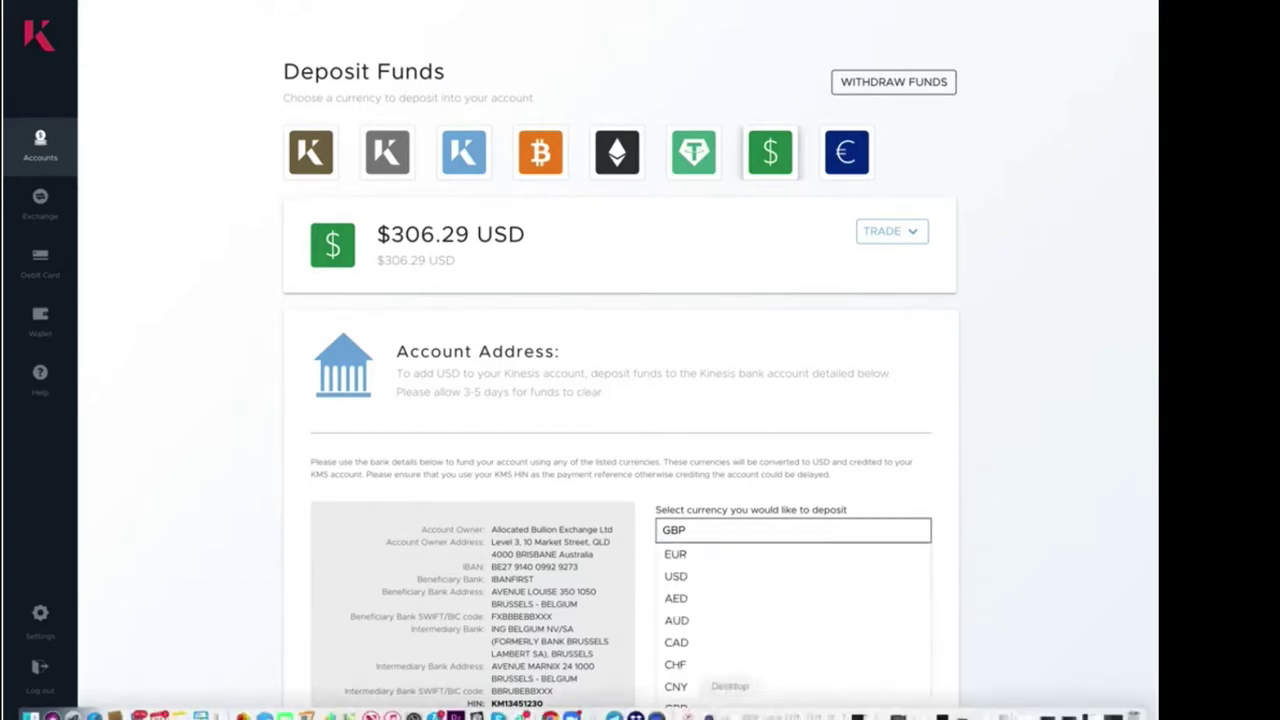
{"action": "left_click", "coordinate": [729, 538]}
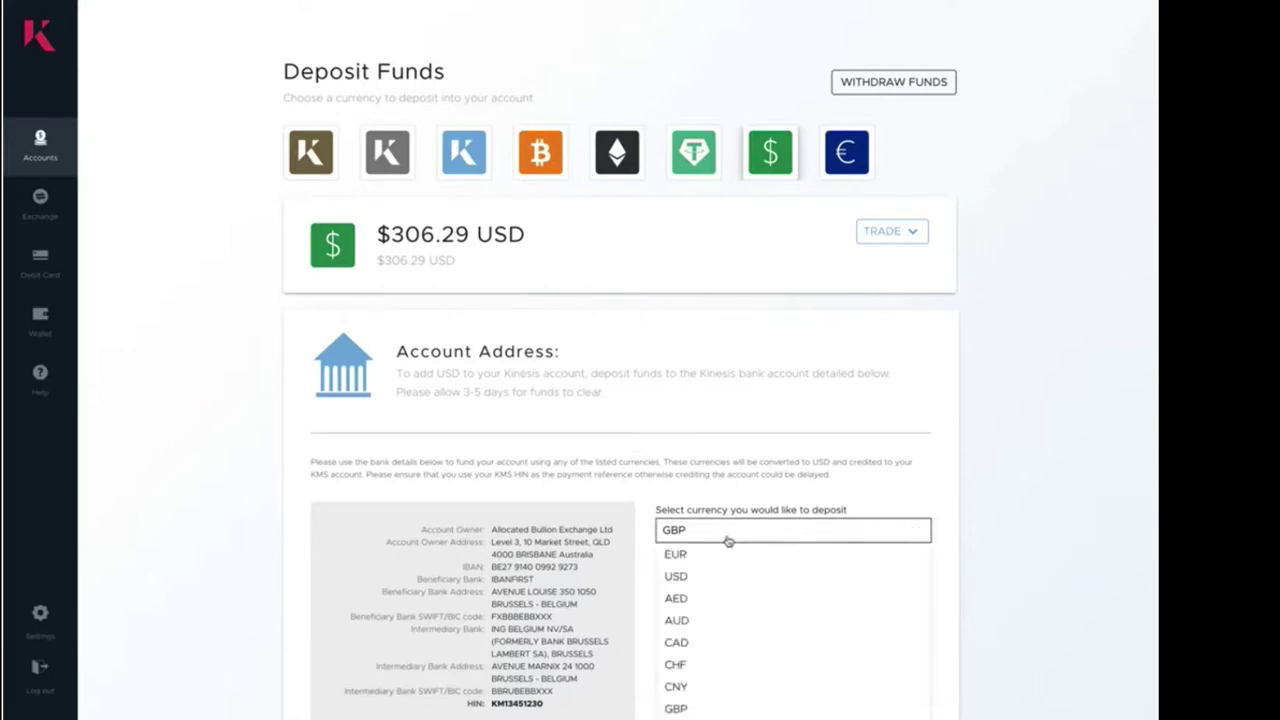
{"action": "left_click", "coordinate": [689, 706]}
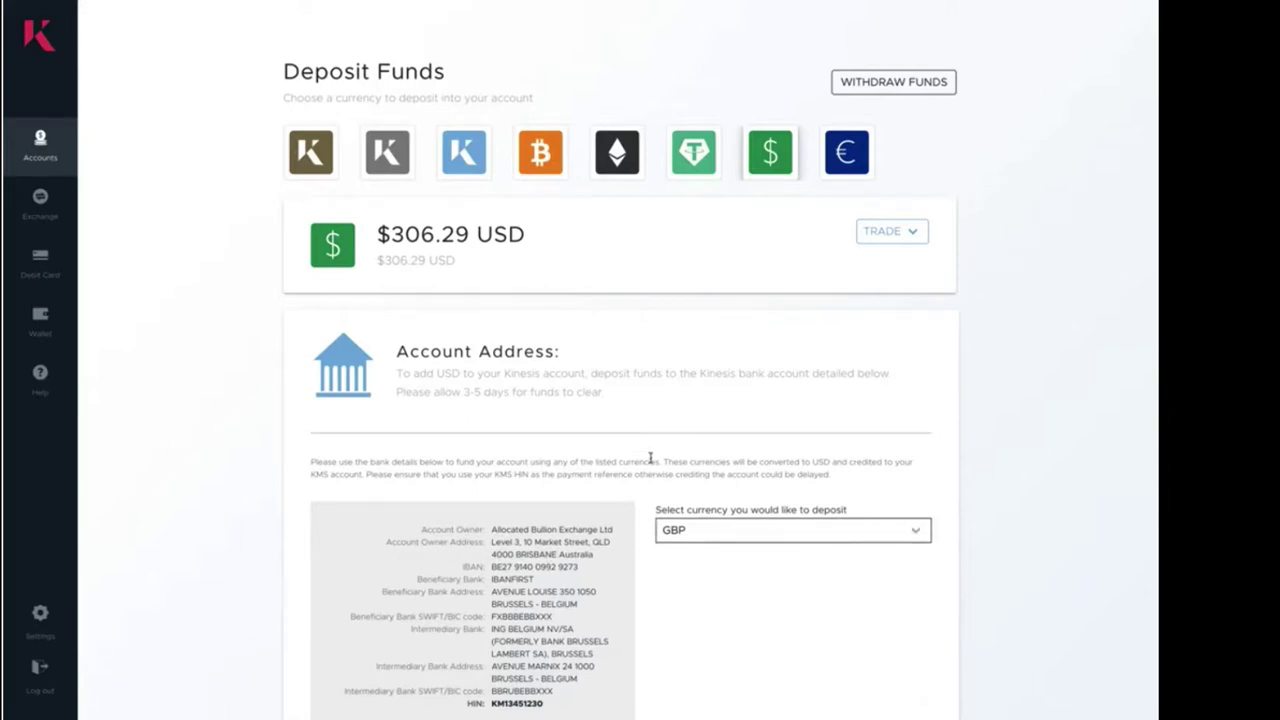
- Show the EUR deposit page and highlight its bank account details
{"action": "left_click", "coordinate": [855, 158]}
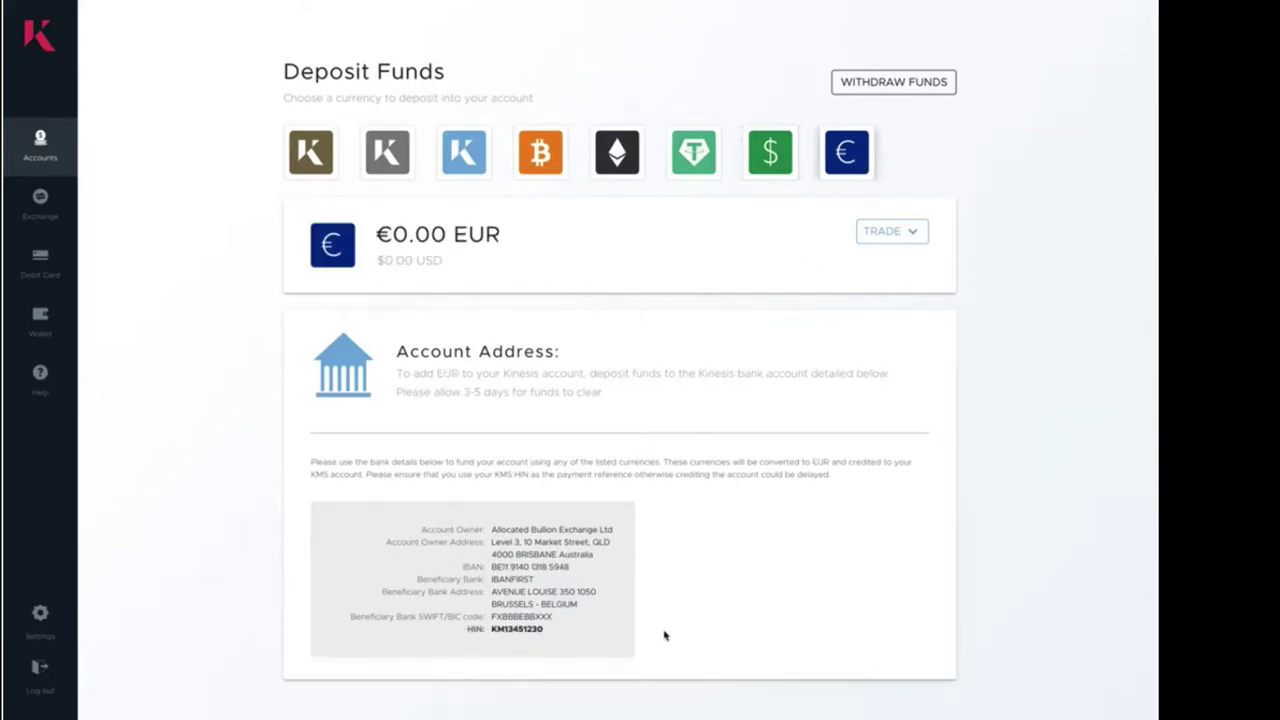
{"action": "left_click_drag", "start_coordinate": [416, 528], "coordinate": [600, 620]}
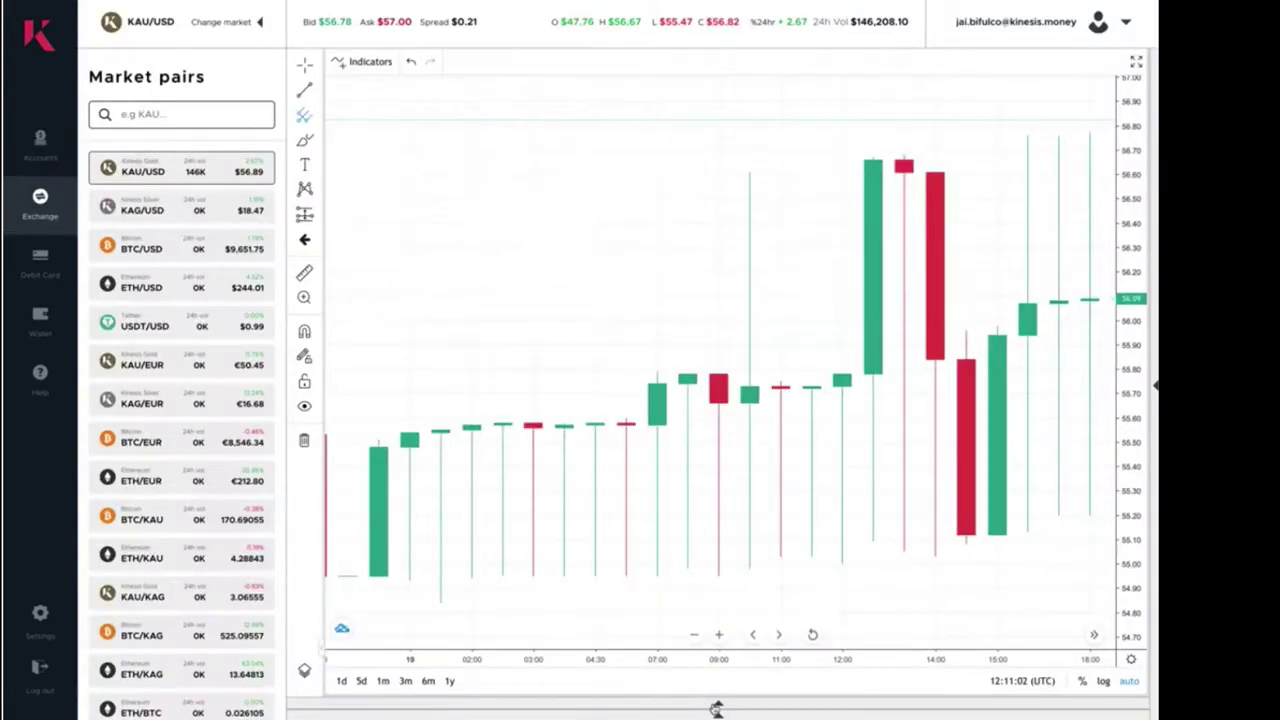
- On the exchange page, restore the order book and order history beneath the chart and the order form with recent executed orders beside it
{"action": "left_click", "coordinate": [716, 708]}
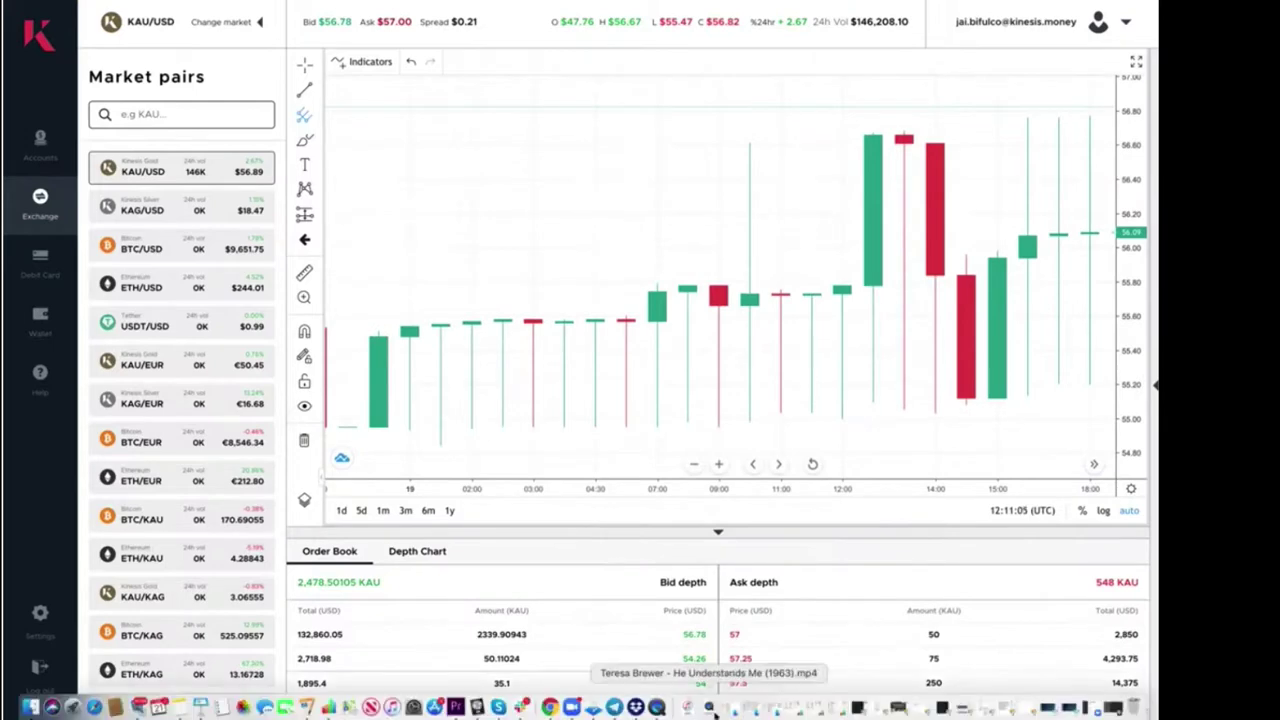
{"action": "left_click", "coordinate": [718, 713]}
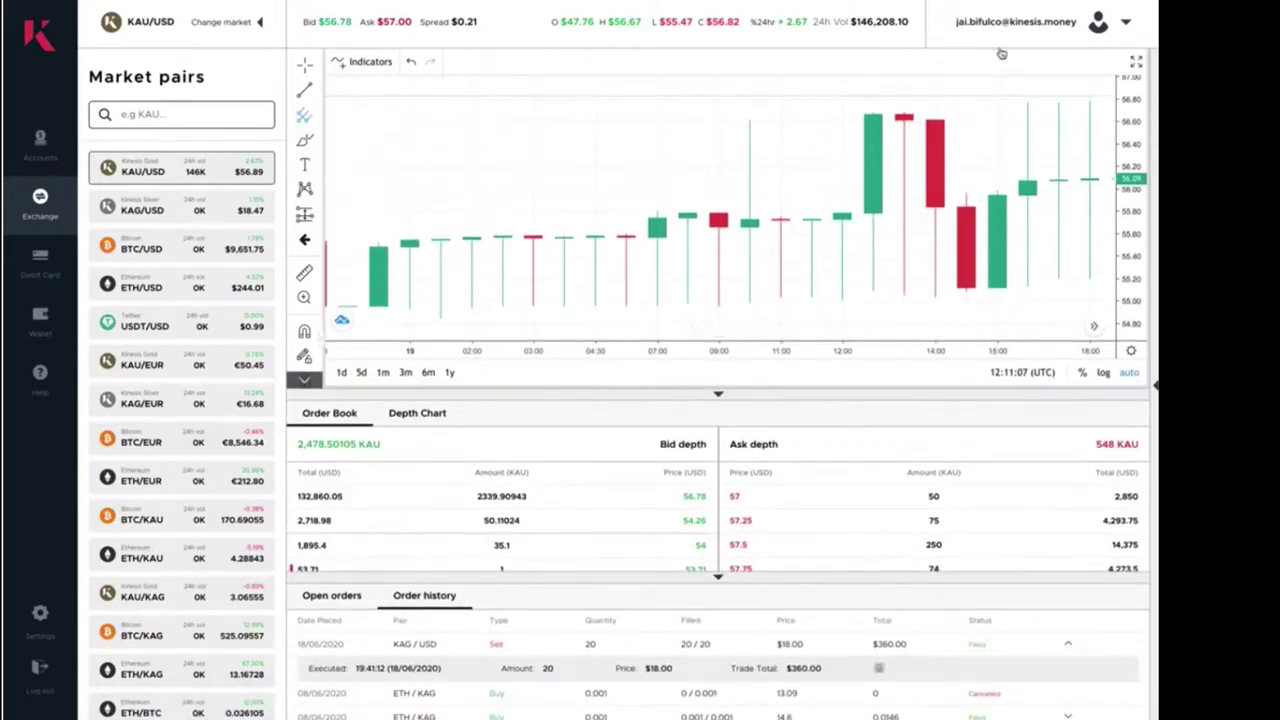
{"action": "left_click", "coordinate": [1155, 388]}
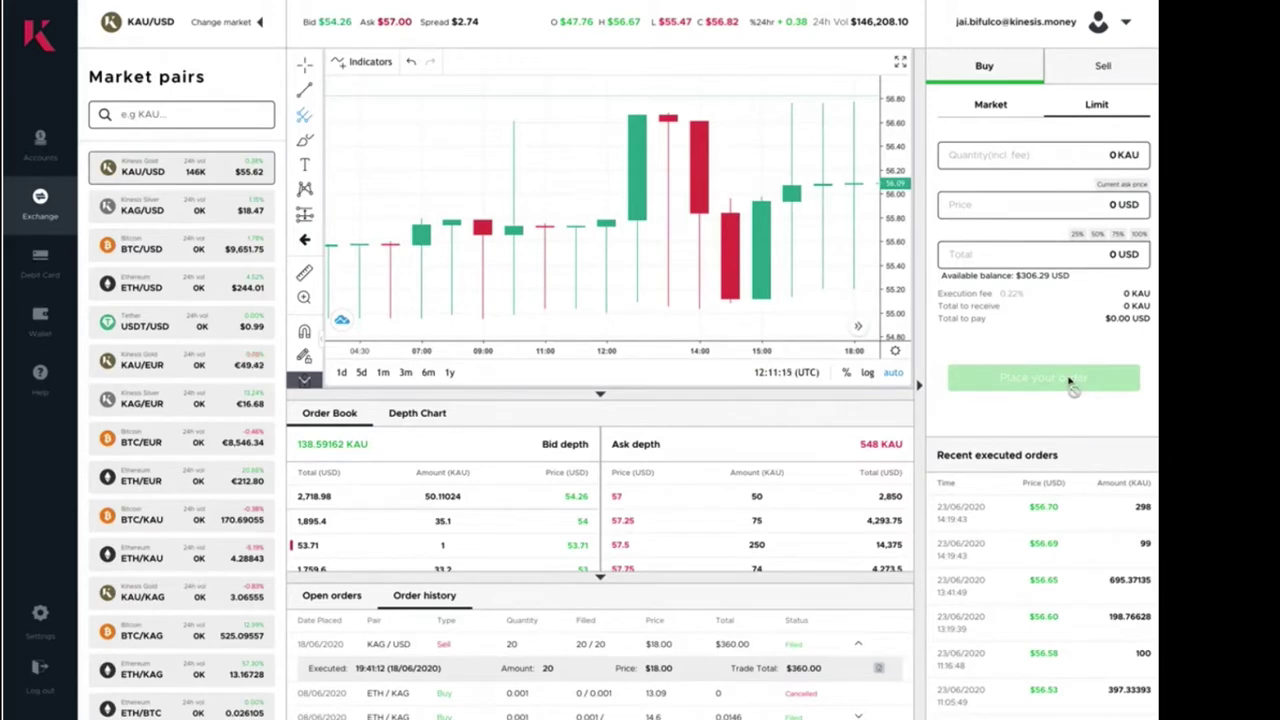
- List the open orders and highlight the price of the KAU/USD buy order
{"action": "left_click", "coordinate": [329, 598]}
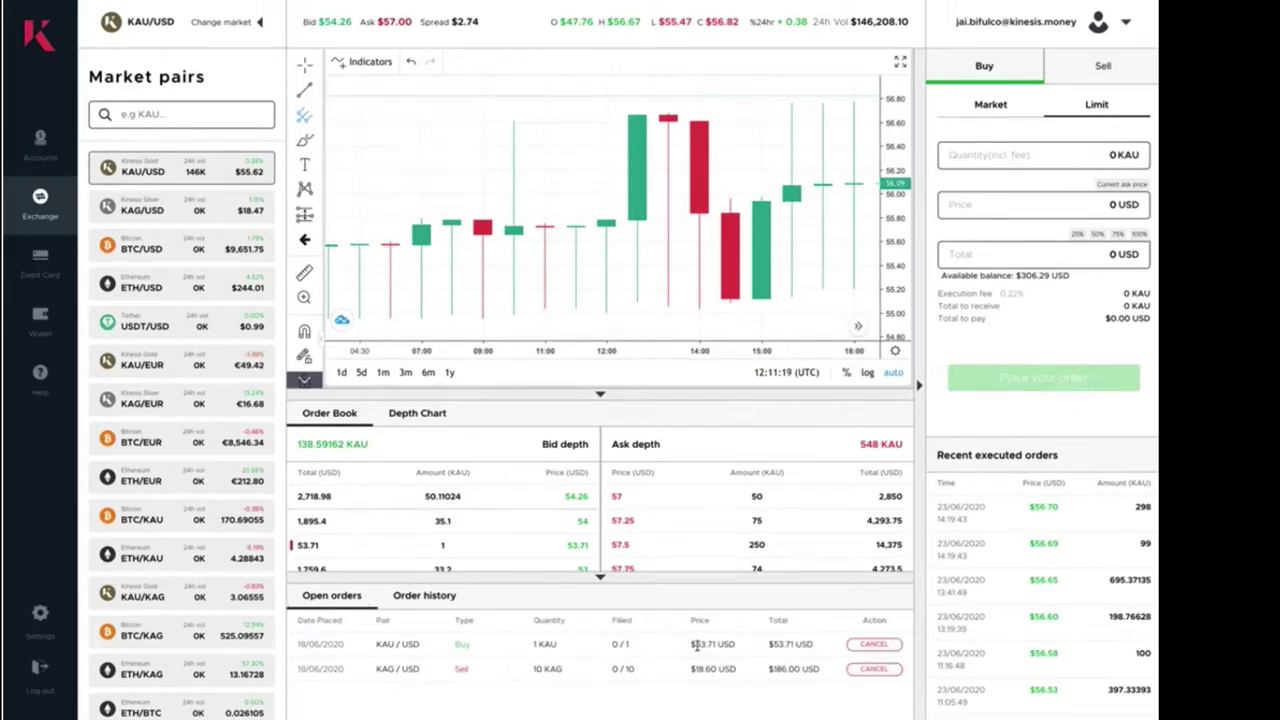
{"action": "left_click_drag", "start_coordinate": [694, 645], "coordinate": [736, 648]}
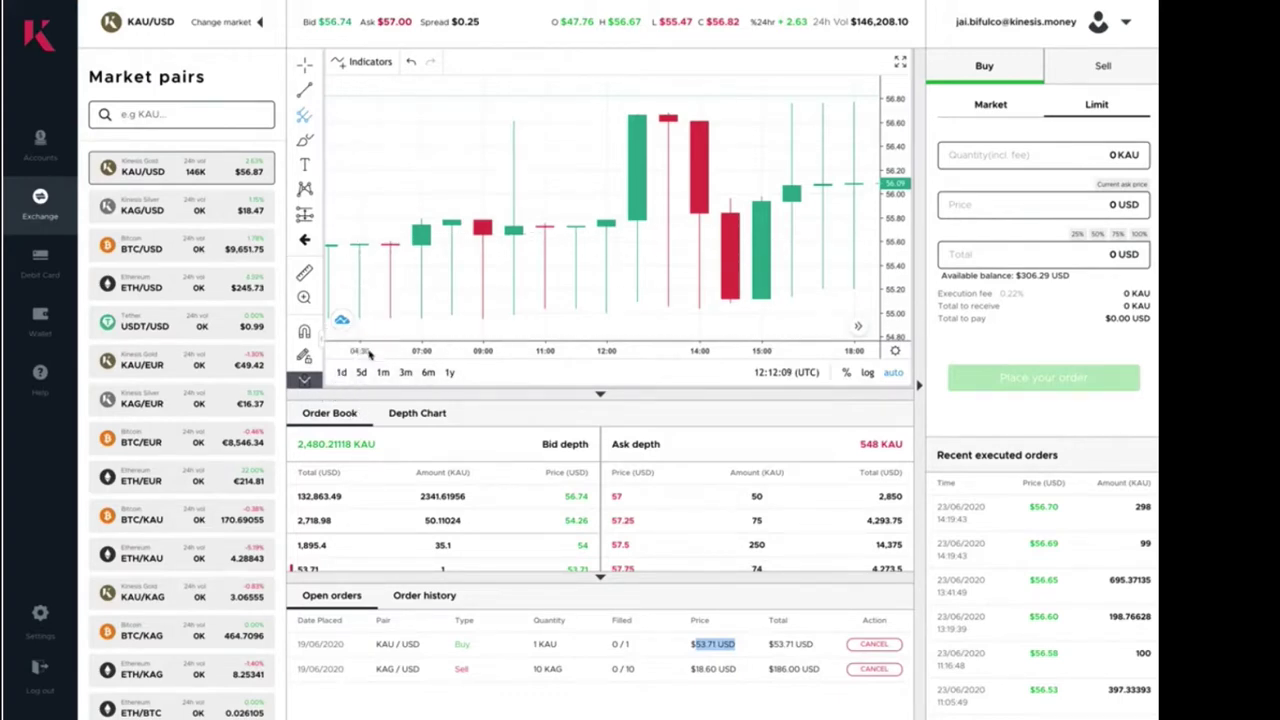
- Set the KAU/USD chart's time range to 1 day
{"action": "left_click", "coordinate": [342, 372]}
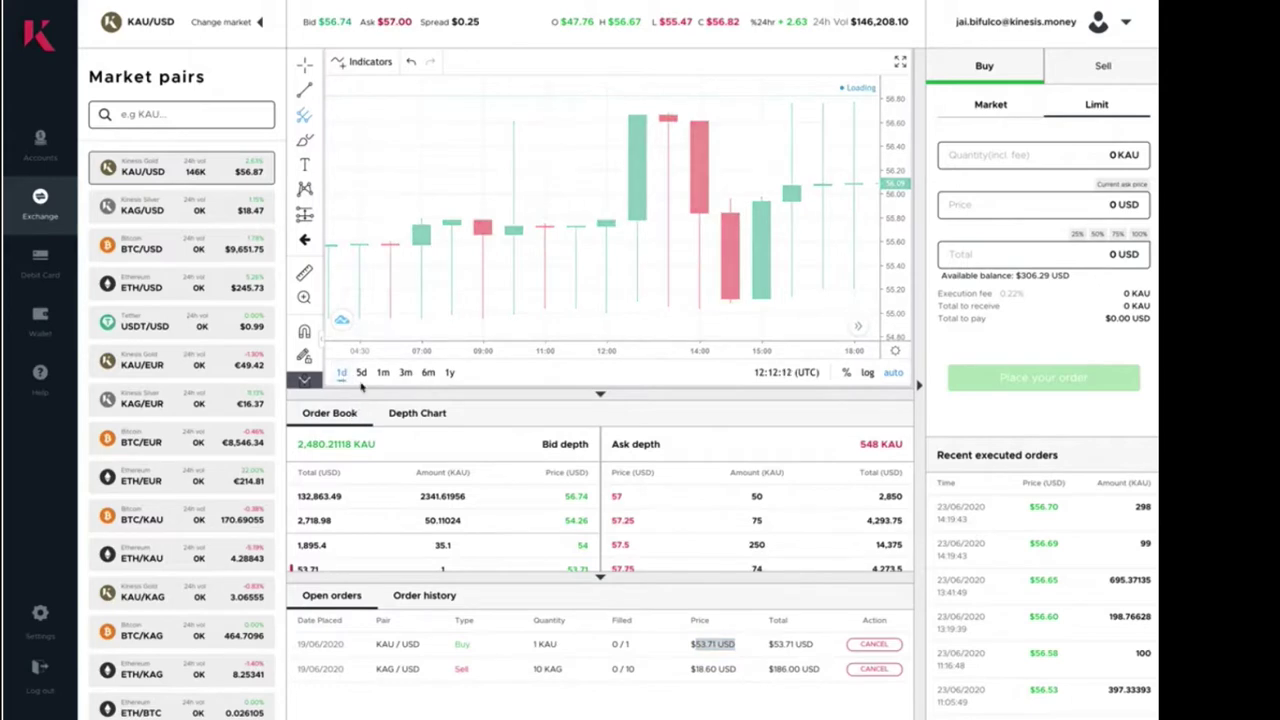